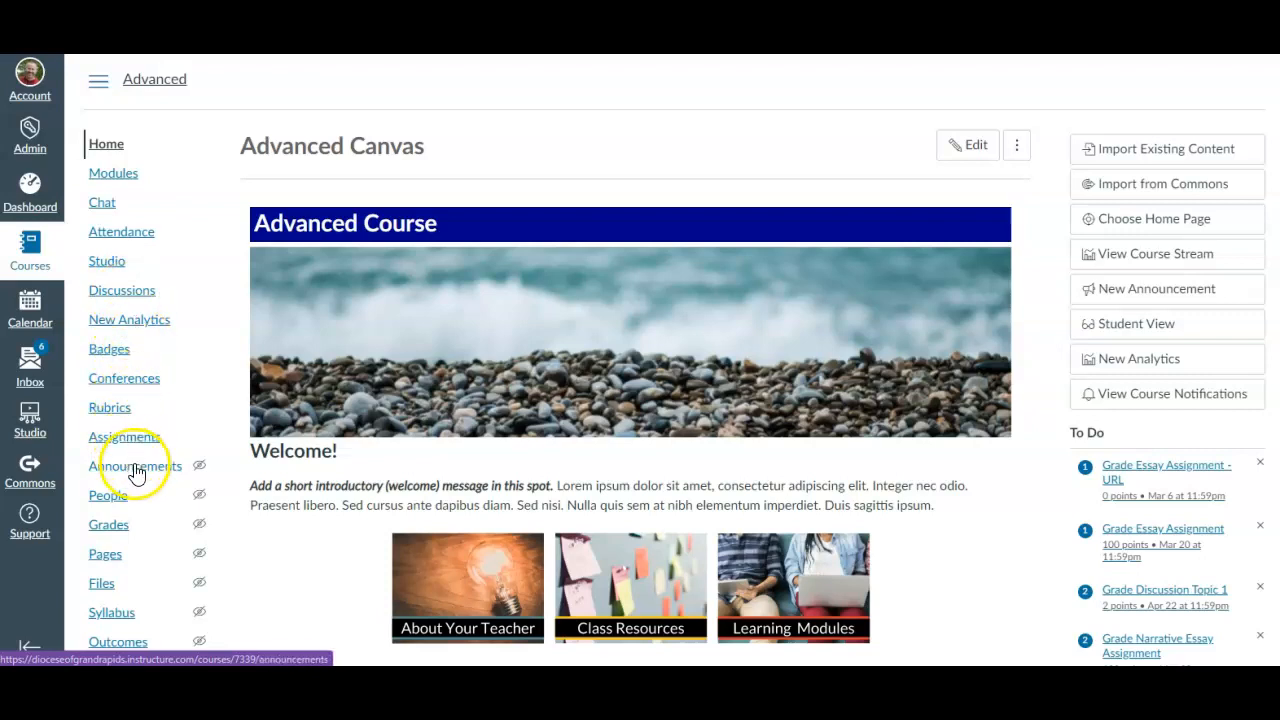
# Add a new assignment named "Google Assignment Sample" to the Unit 14 - Instructing with Technology module, without indentation
pyautogui.click(126, 178)
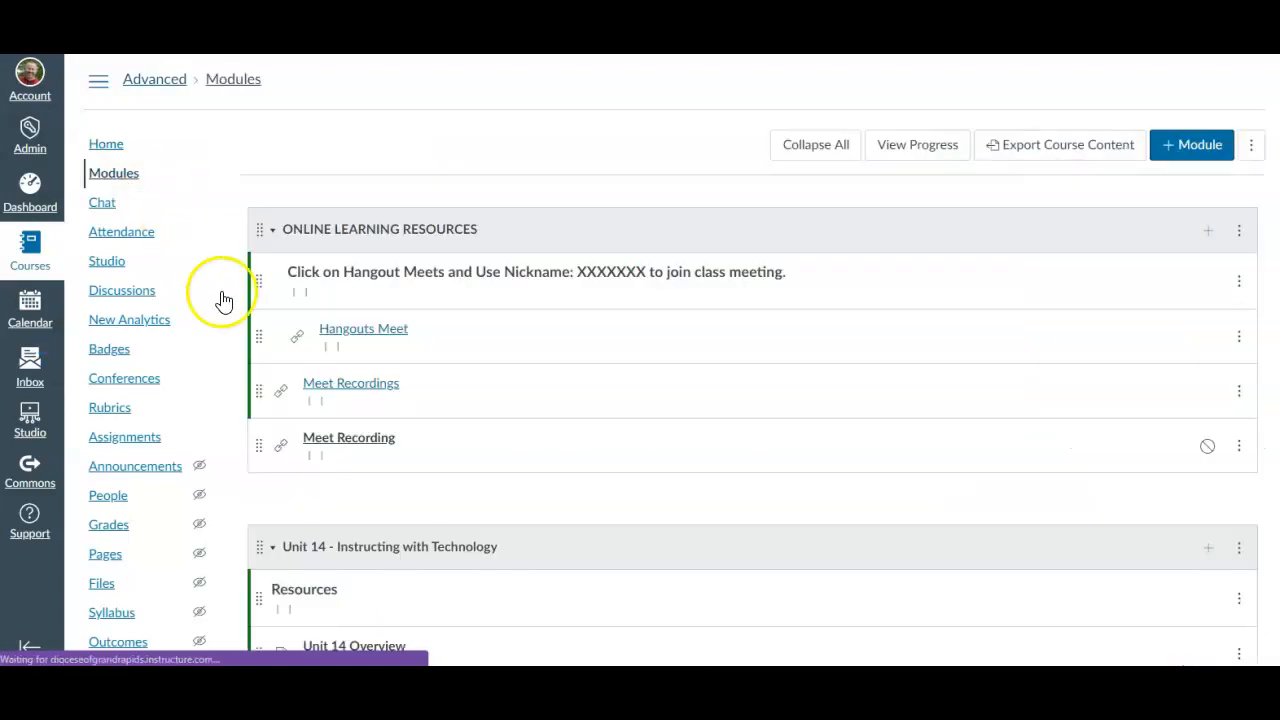
pyautogui.scroll(-4, 357, 386)
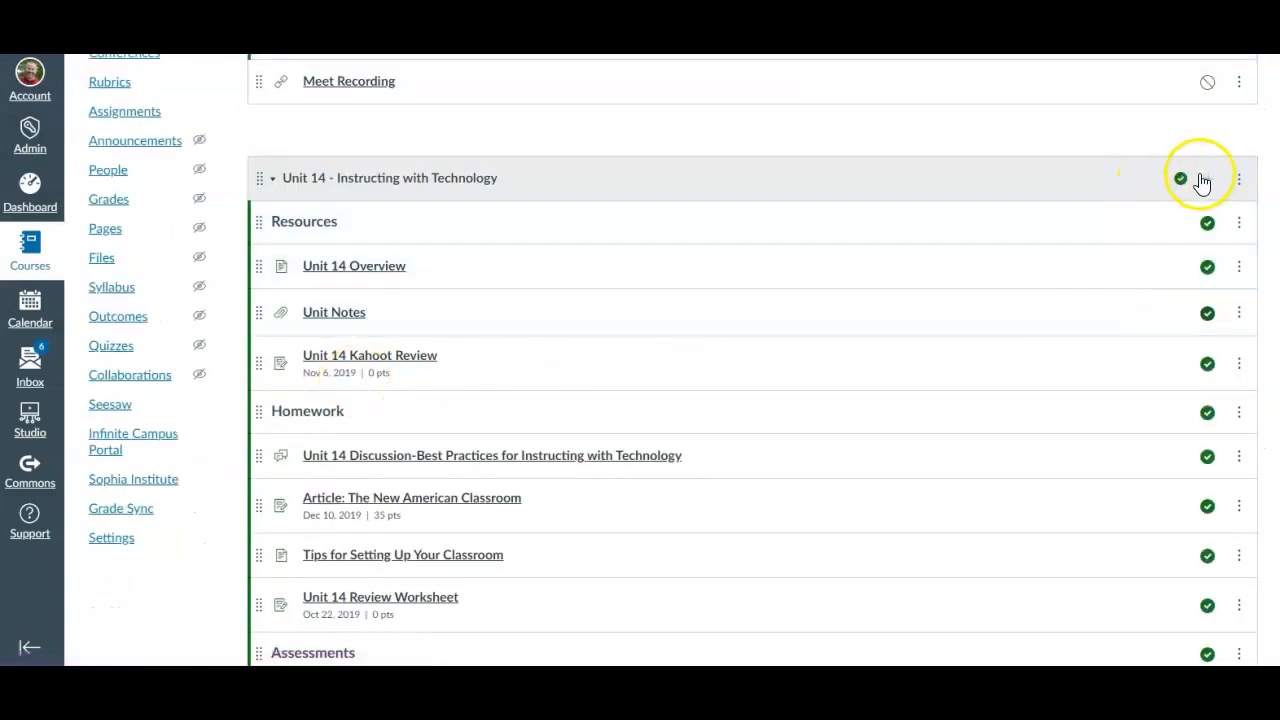
pyautogui.click(1209, 180)
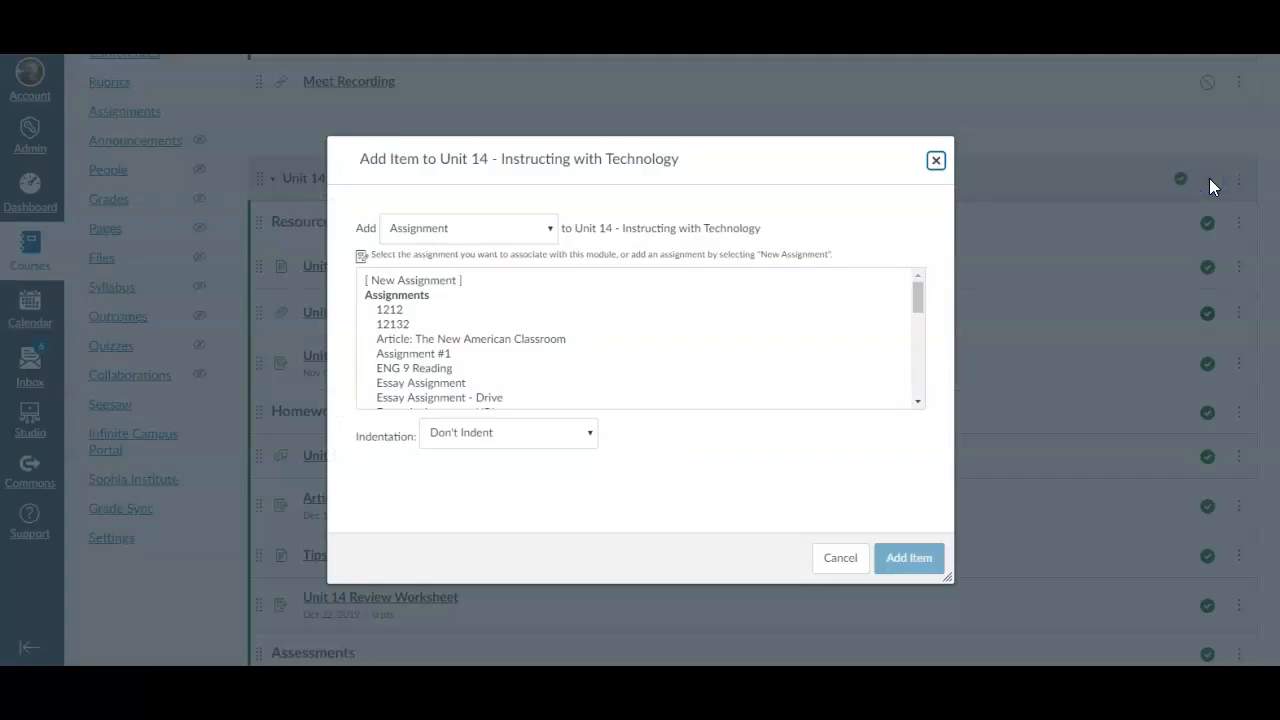
pyautogui.click(484, 230)
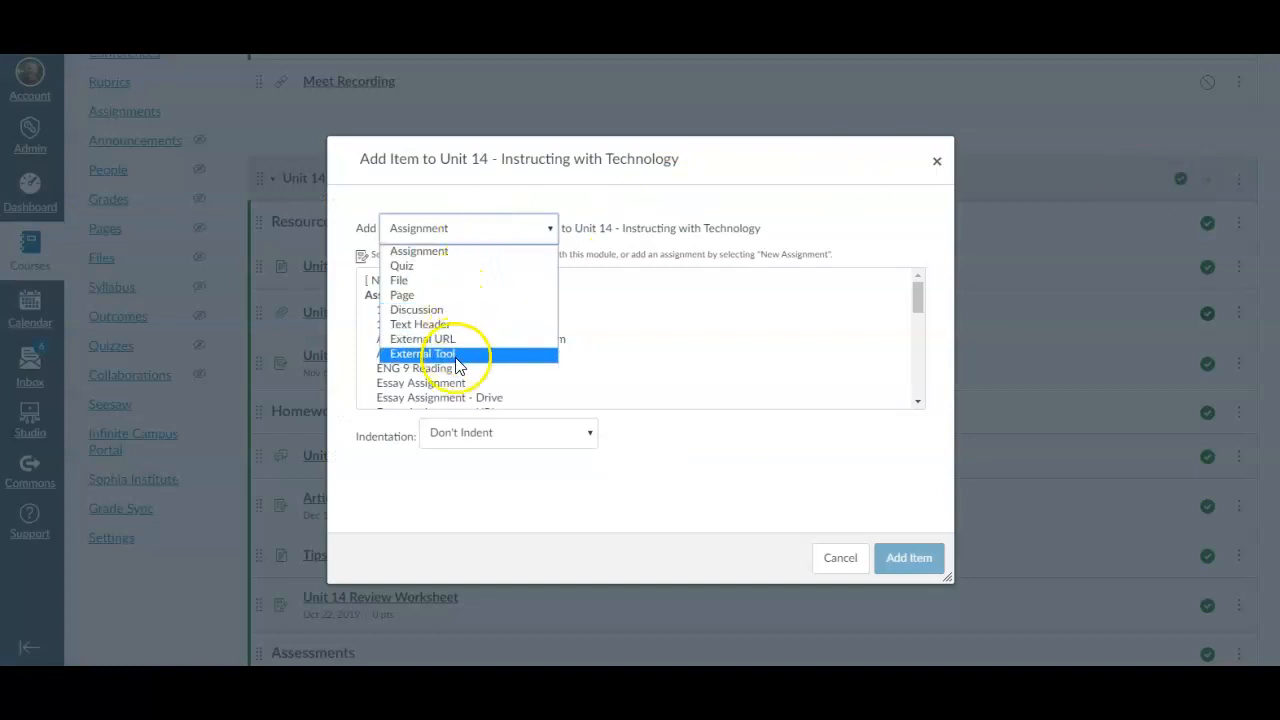
pyautogui.click(451, 252)
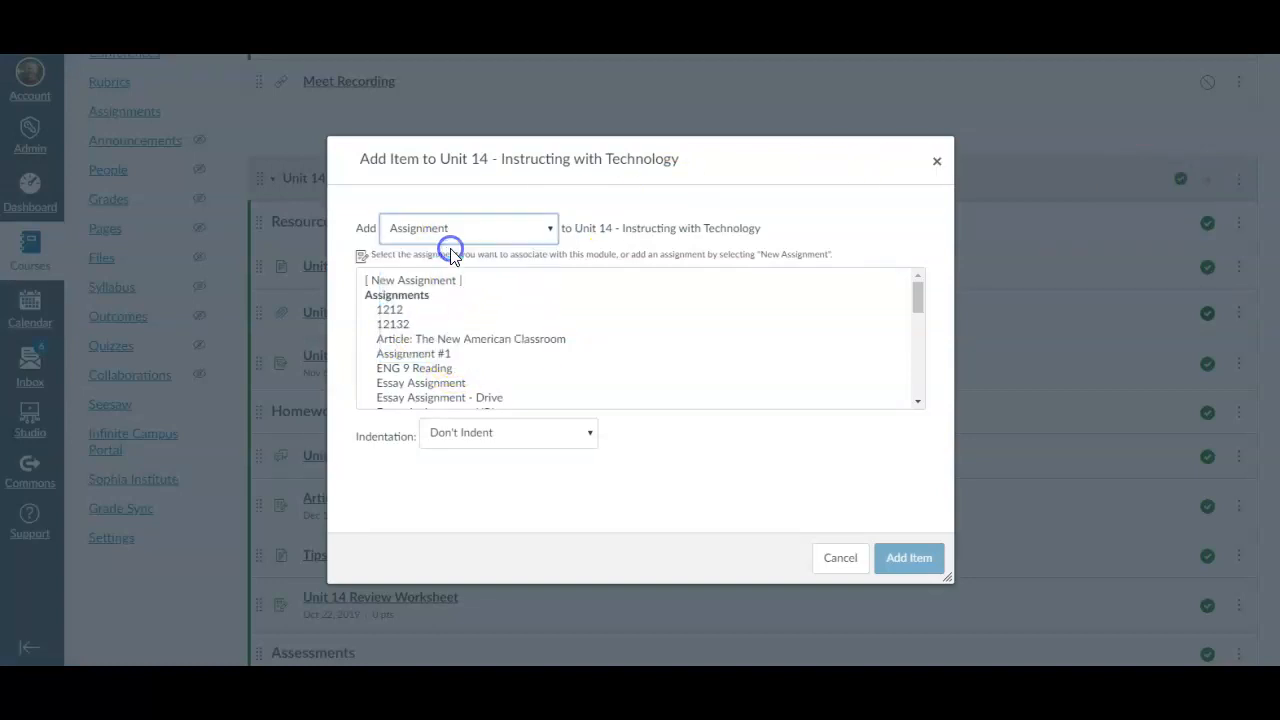
pyautogui.click(444, 282)
pyautogui.click(486, 437)
pyautogui.write('Google Assignment Sample')
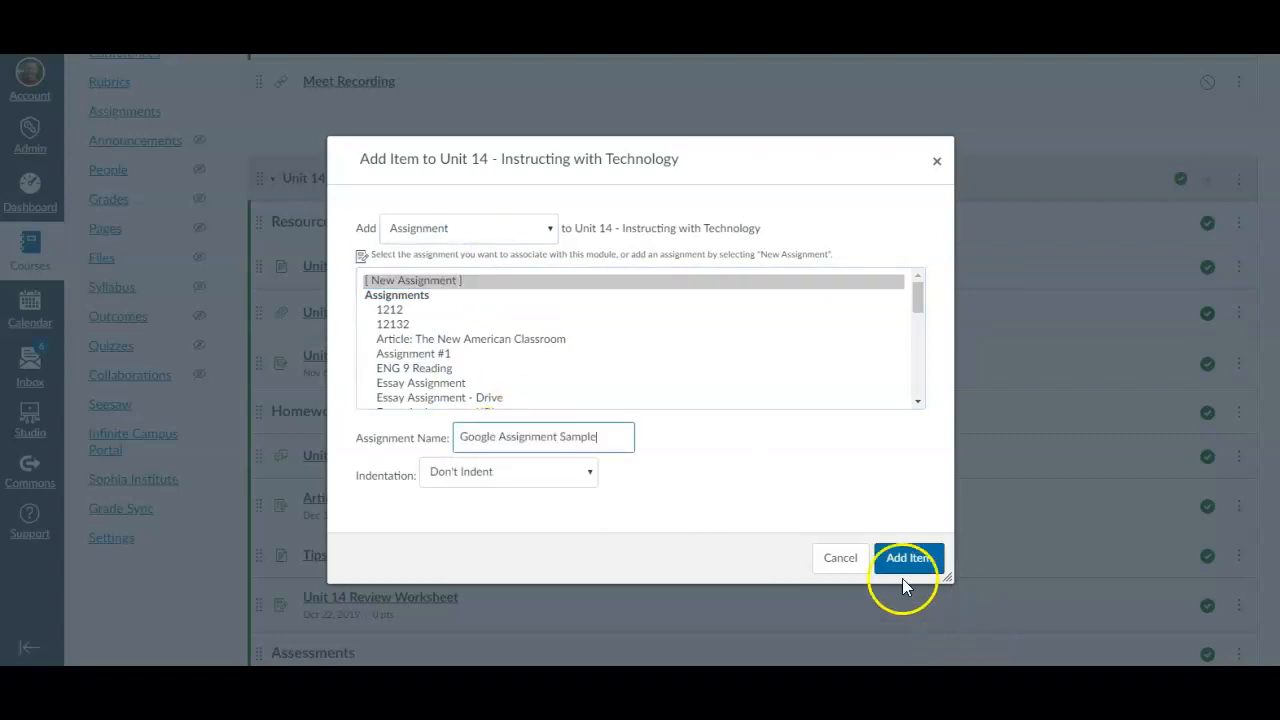
pyautogui.click(904, 570)
# Open the Google Assignment Sample assignment from the Unit 14 module for editing
pyautogui.scroll(-8, 905, 568)
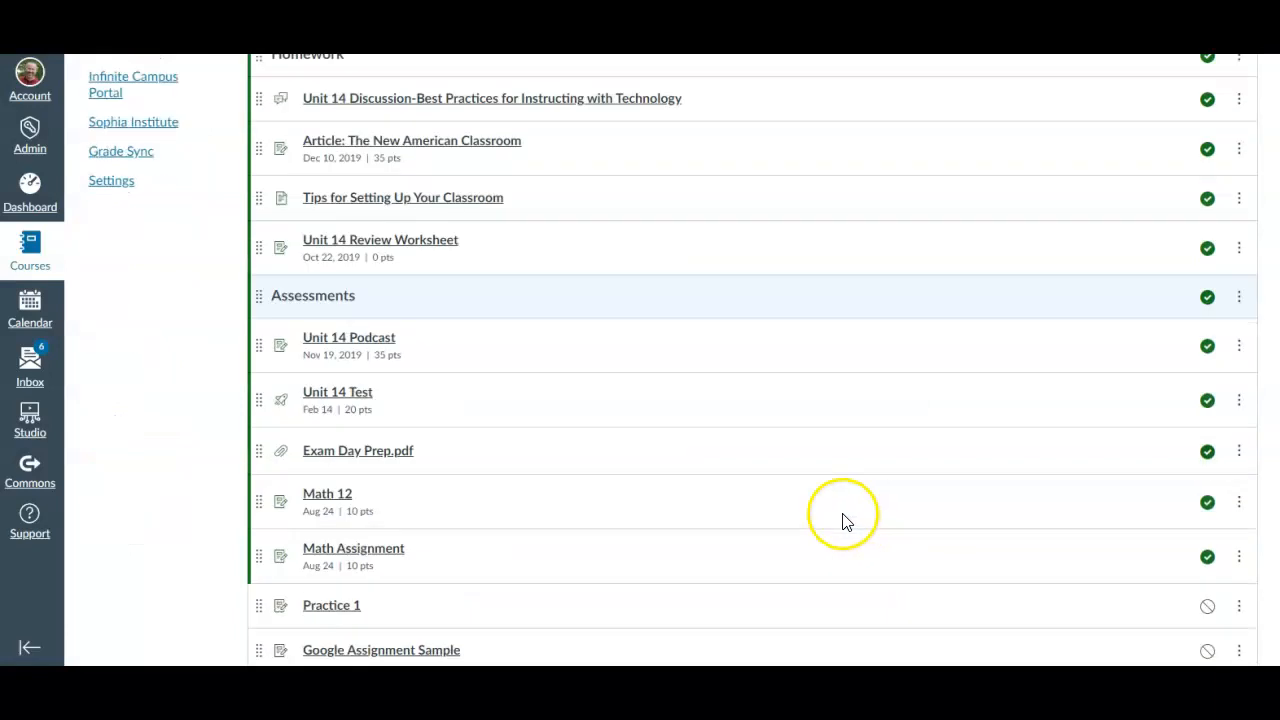
pyautogui.click(416, 200)
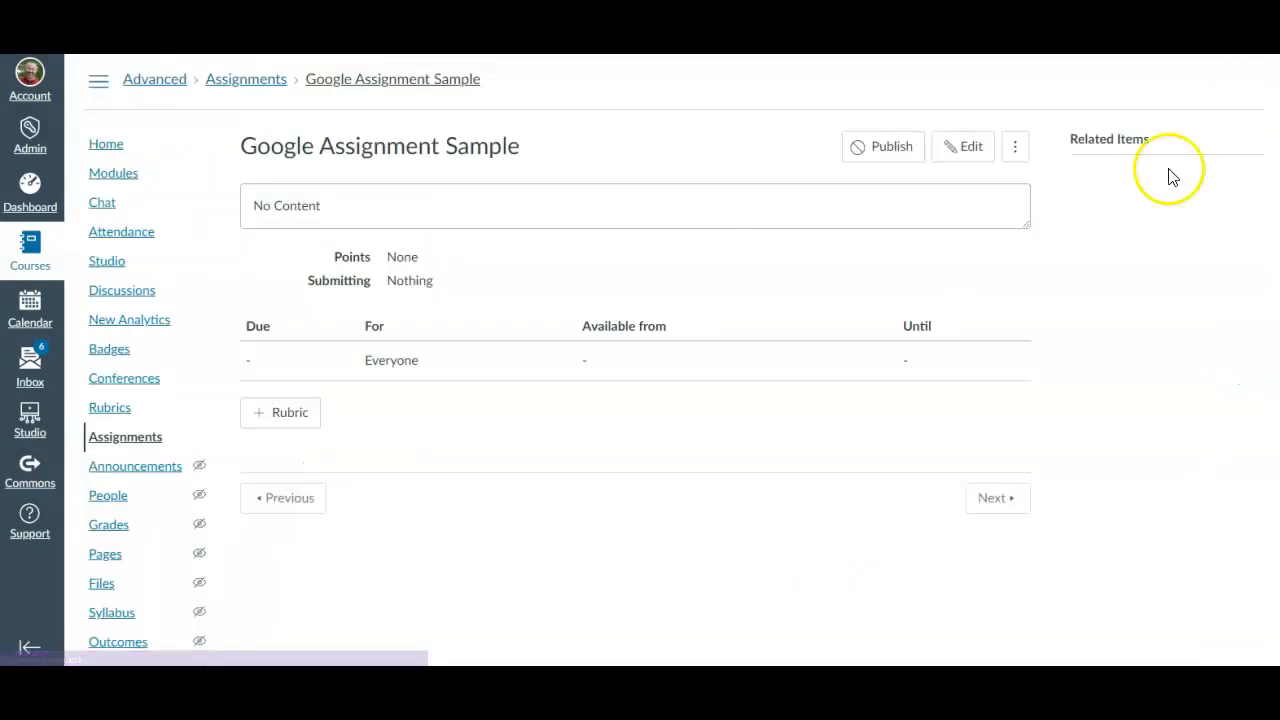
pyautogui.click(962, 147)
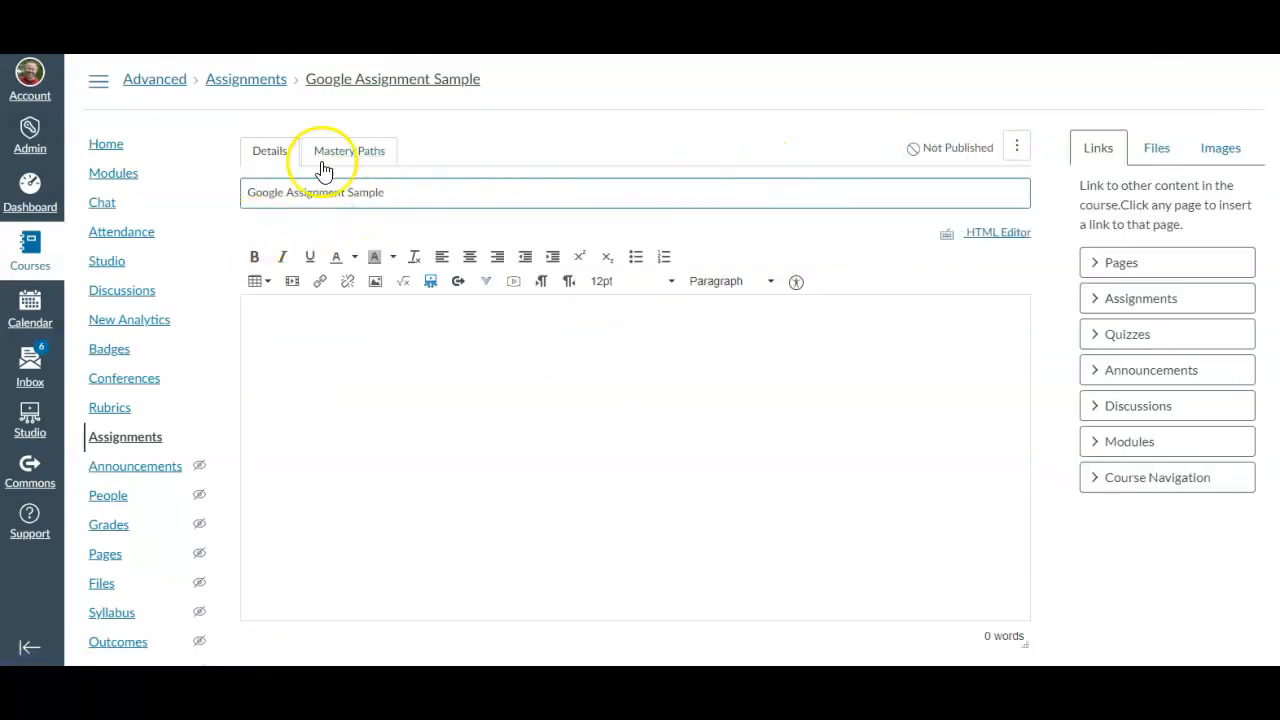
# Set the assignment's submission type to External Tool
pyautogui.scroll(-3, 397, 480)
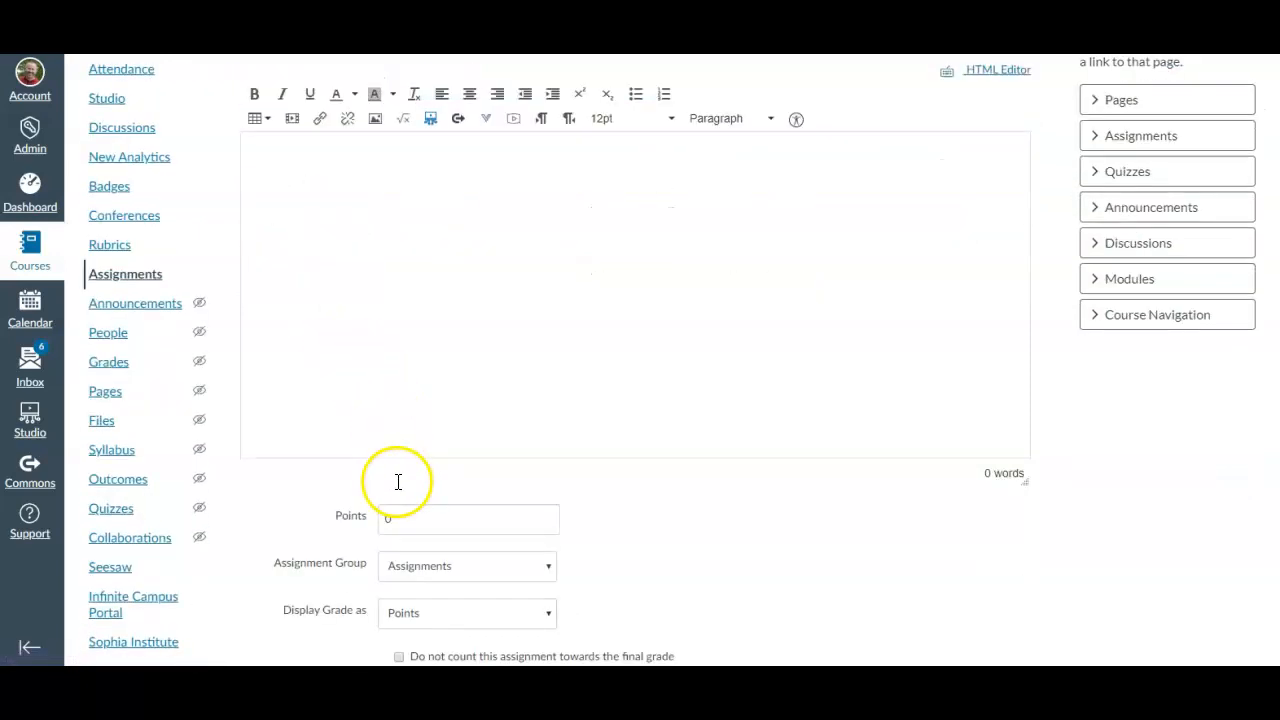
pyautogui.doubleClick(409, 358)
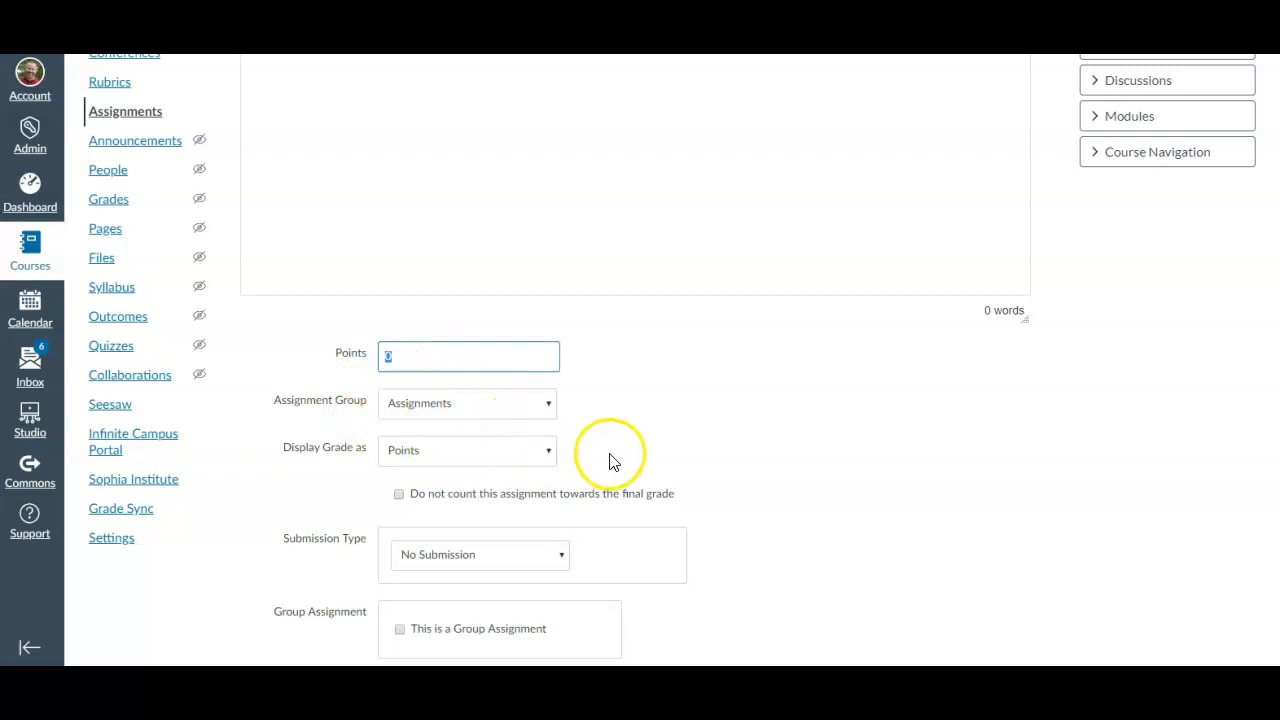
pyautogui.scroll(-2, 585, 445)
pyautogui.scroll(-2, 563, 397)
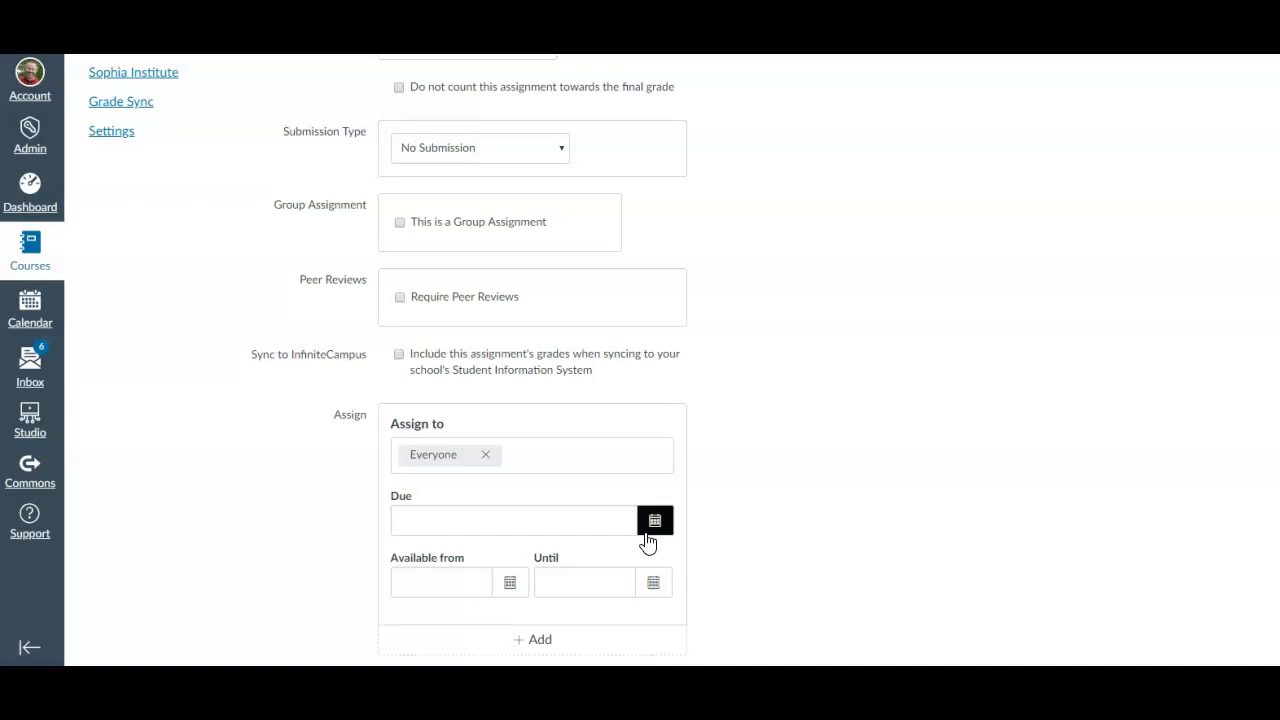
pyautogui.scroll(4, 800, 538)
pyautogui.scroll(3, 800, 537)
pyautogui.scroll(-3, 780, 535)
pyautogui.click(567, 483)
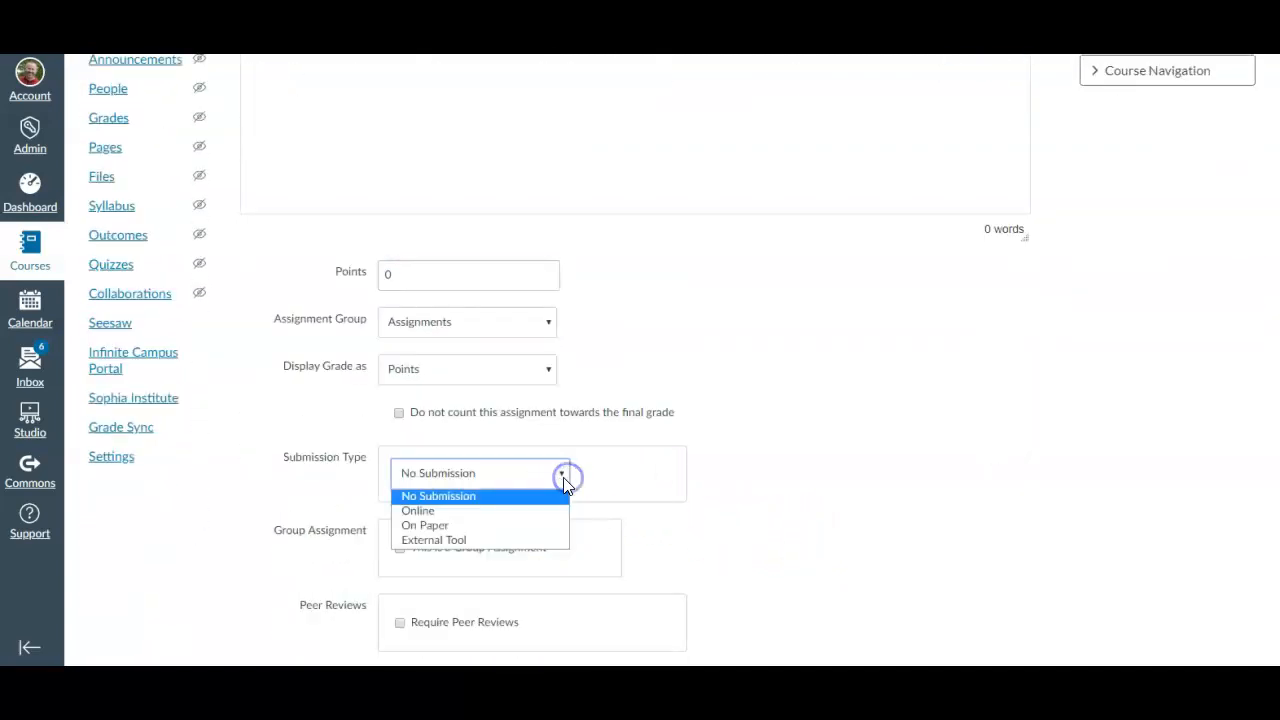
pyautogui.click(529, 550)
# Find Google Assignments (LTI 1.3) as the external tool and continue with the signed-in Google account
pyautogui.click(645, 577)
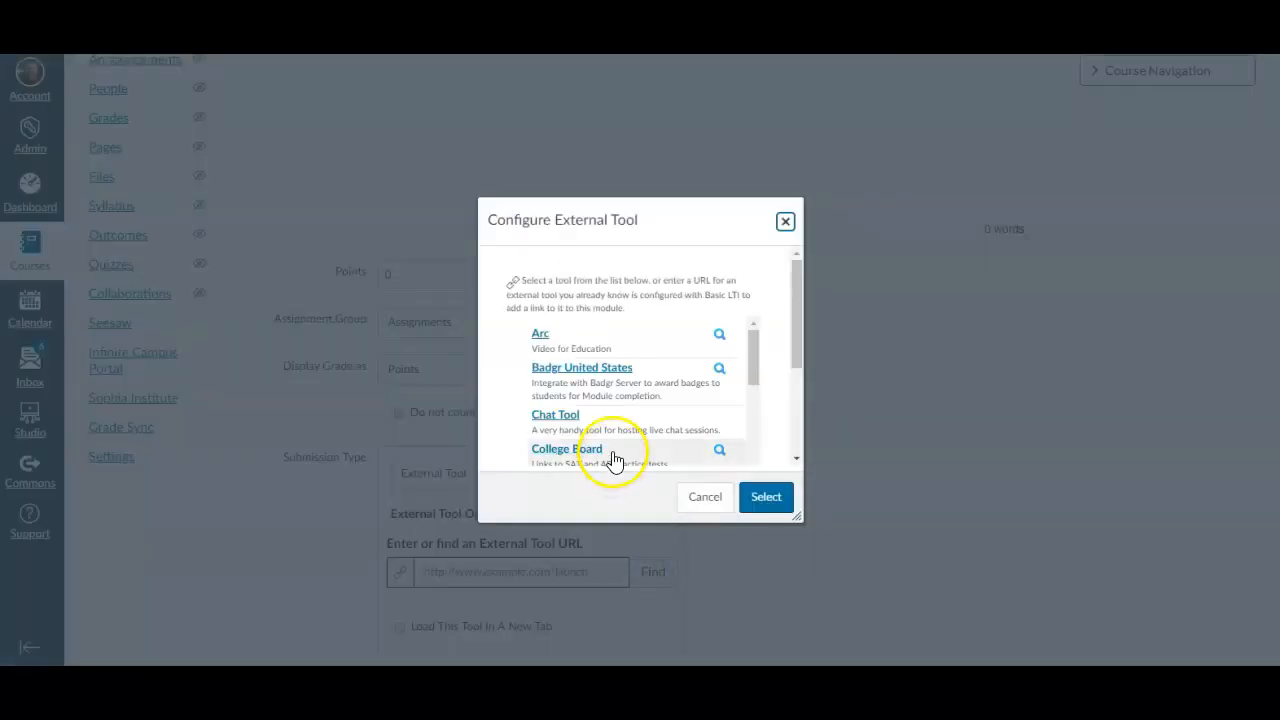
pyautogui.scroll(-3, 610, 455)
pyautogui.scroll(-3, 643, 424)
pyautogui.scroll(3, 665, 390)
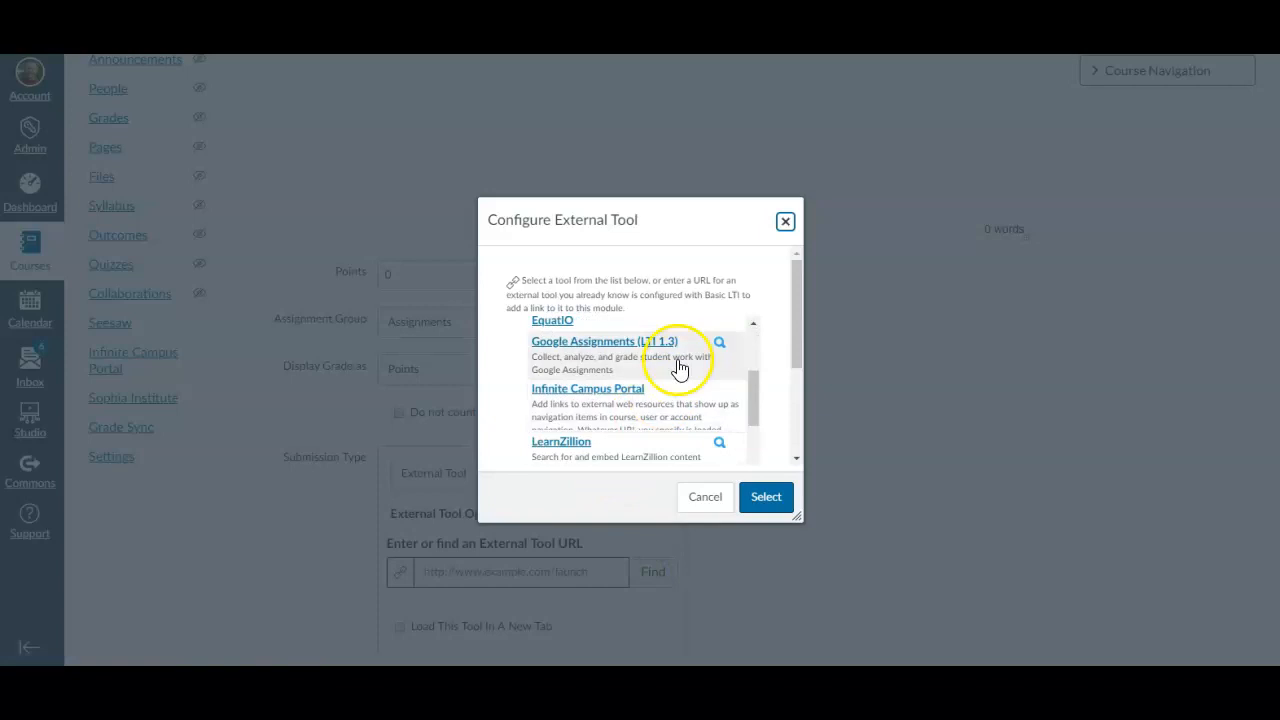
pyautogui.click(653, 363)
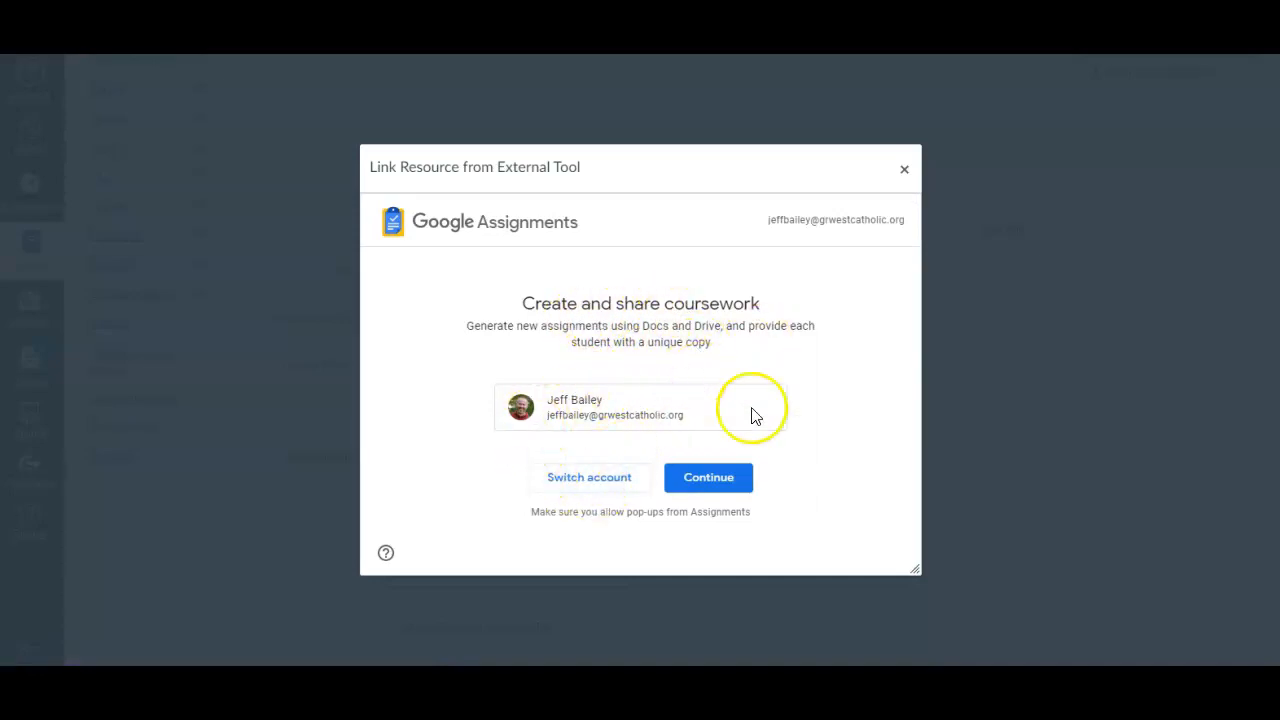
pyautogui.click(728, 484)
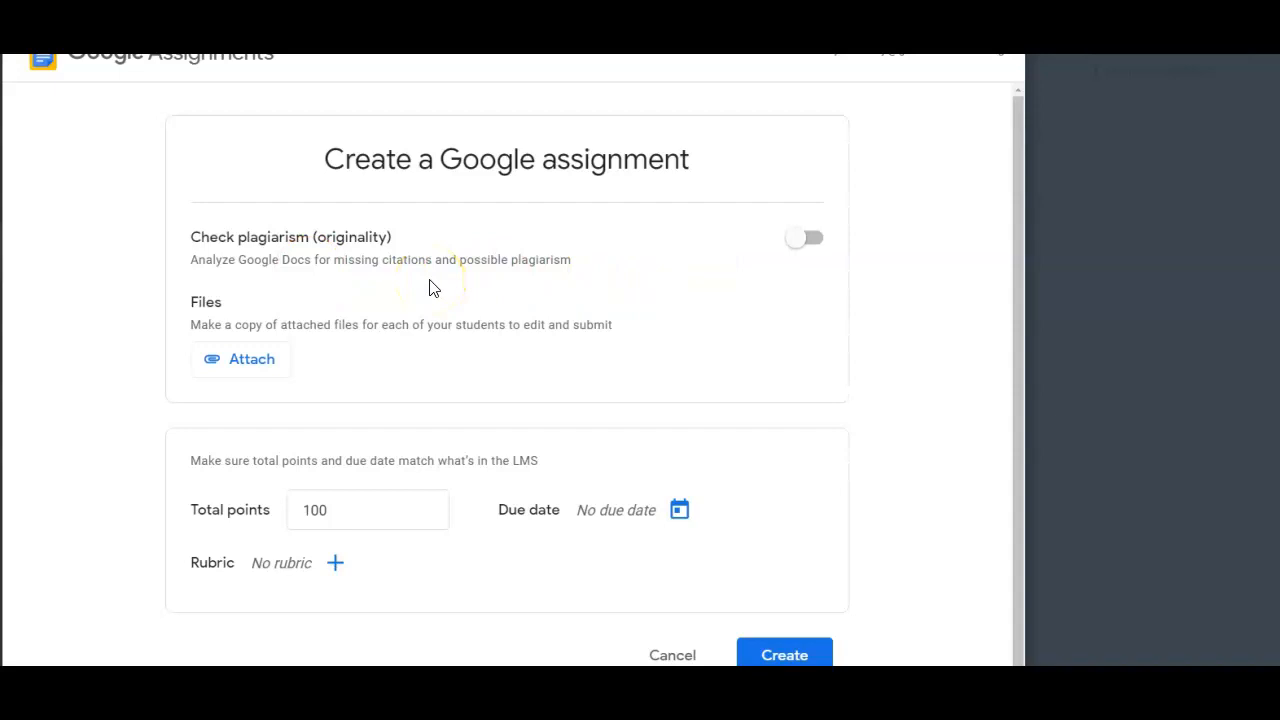
# Enable the plagiarism (originality) check and attach "direct-indirect characterization quiz.docx" from My Drive to the Google assignment
pyautogui.click(813, 246)
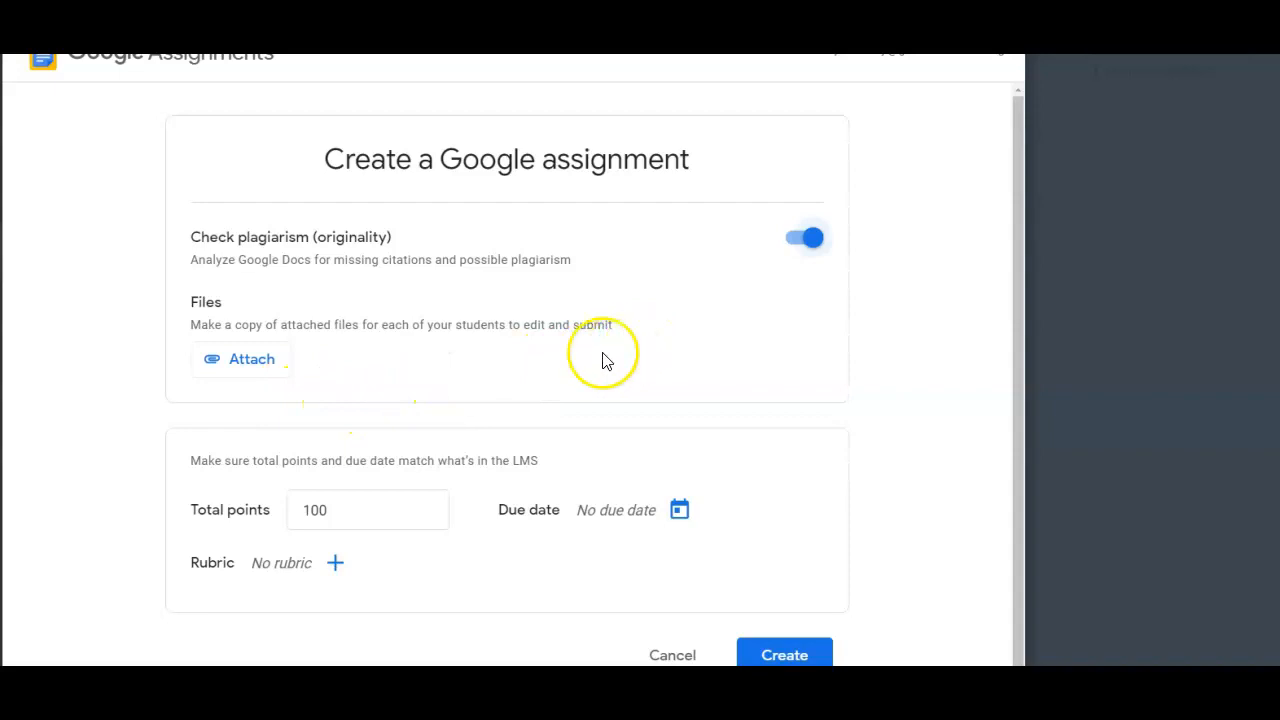
pyautogui.click(258, 362)
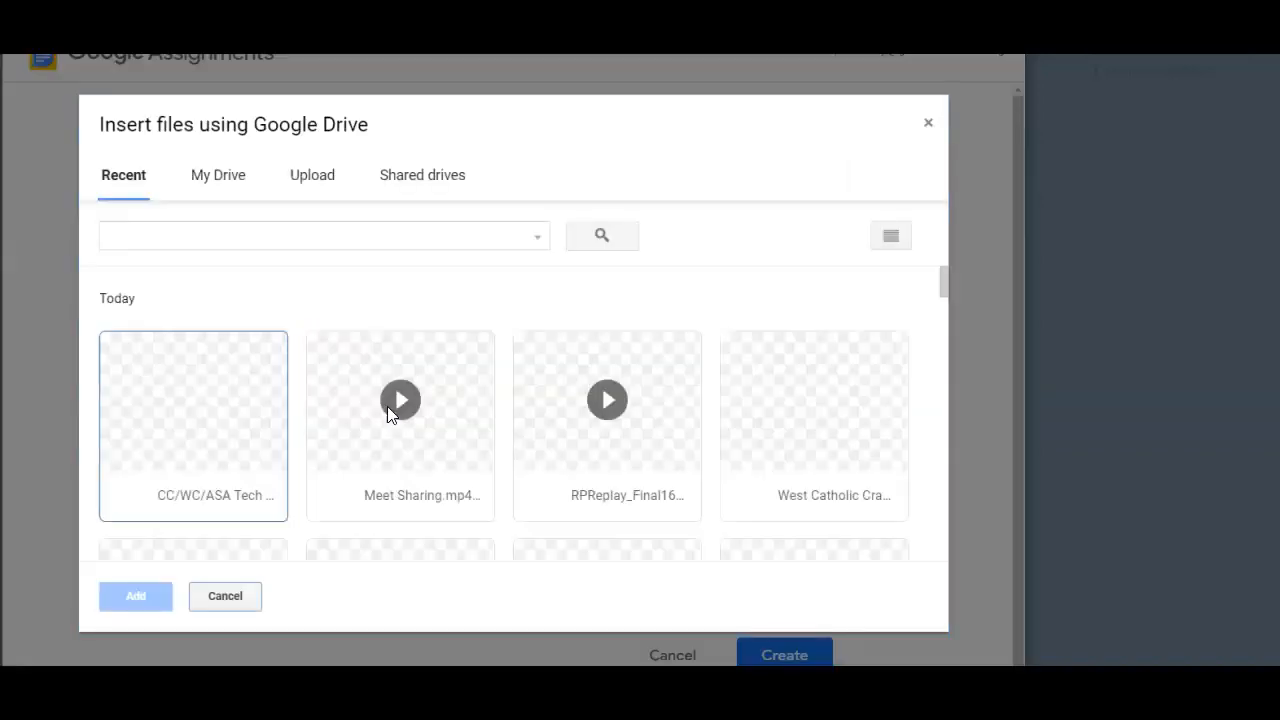
pyautogui.scroll(-10, 294, 455)
pyautogui.scroll(-10, 295, 460)
pyautogui.scroll(-6, 300, 468)
pyautogui.click(223, 184)
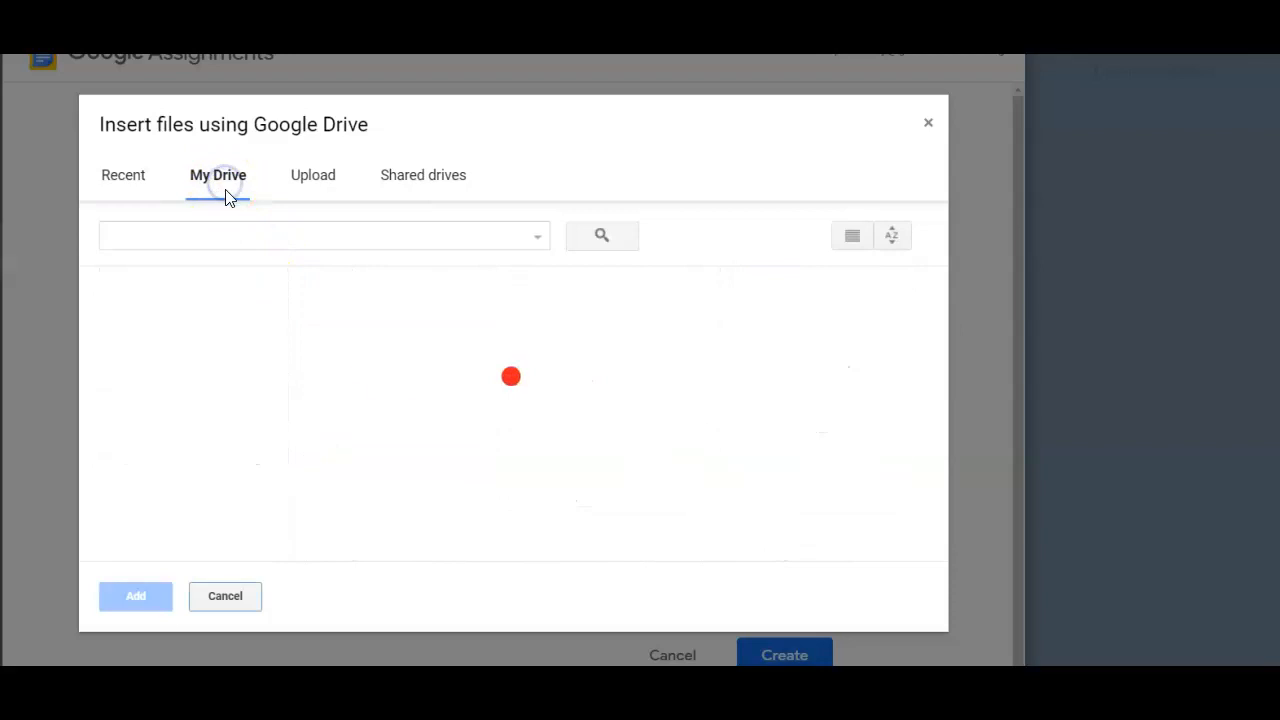
pyautogui.scroll(-5, 603, 466)
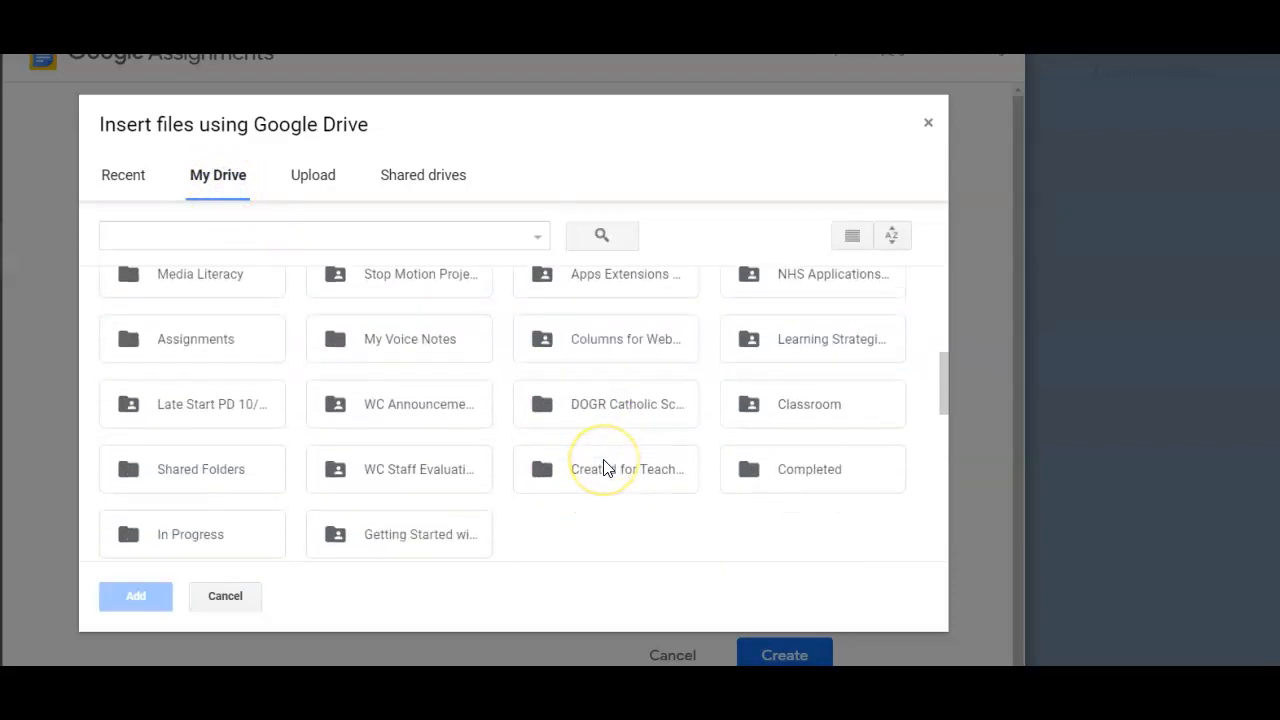
pyautogui.scroll(-5, 610, 468)
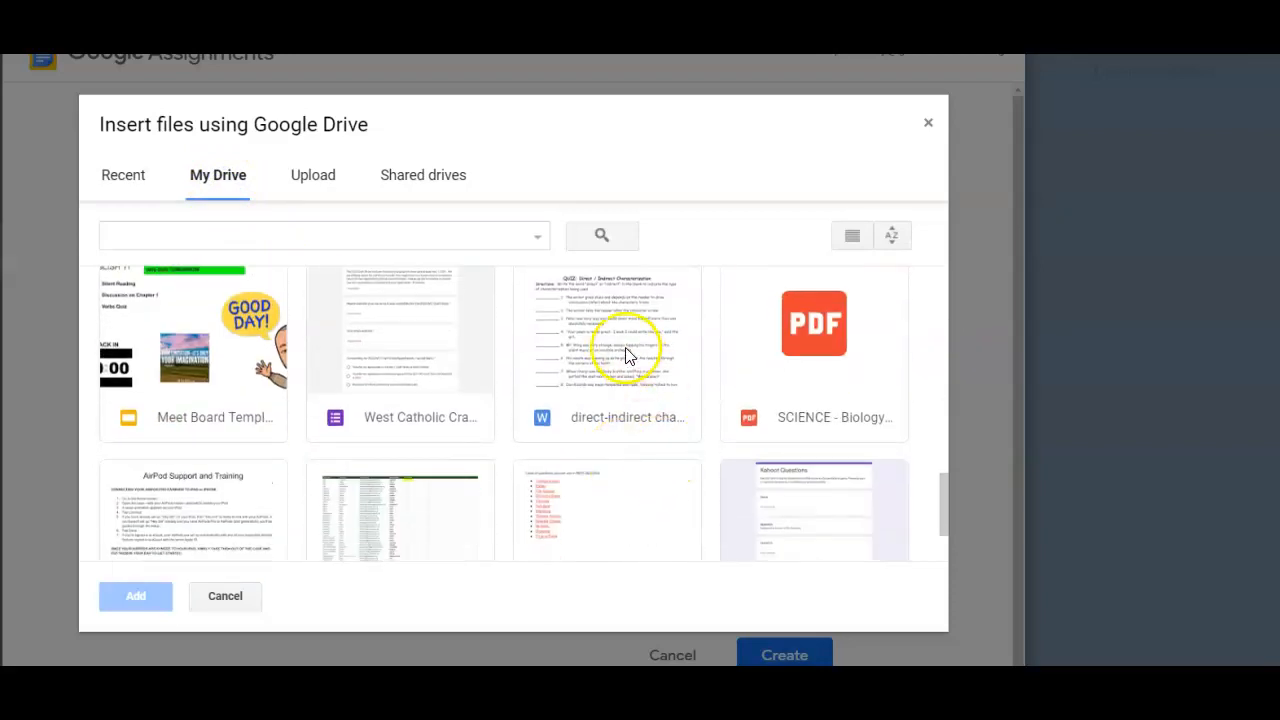
pyautogui.scroll(-2, 520, 440)
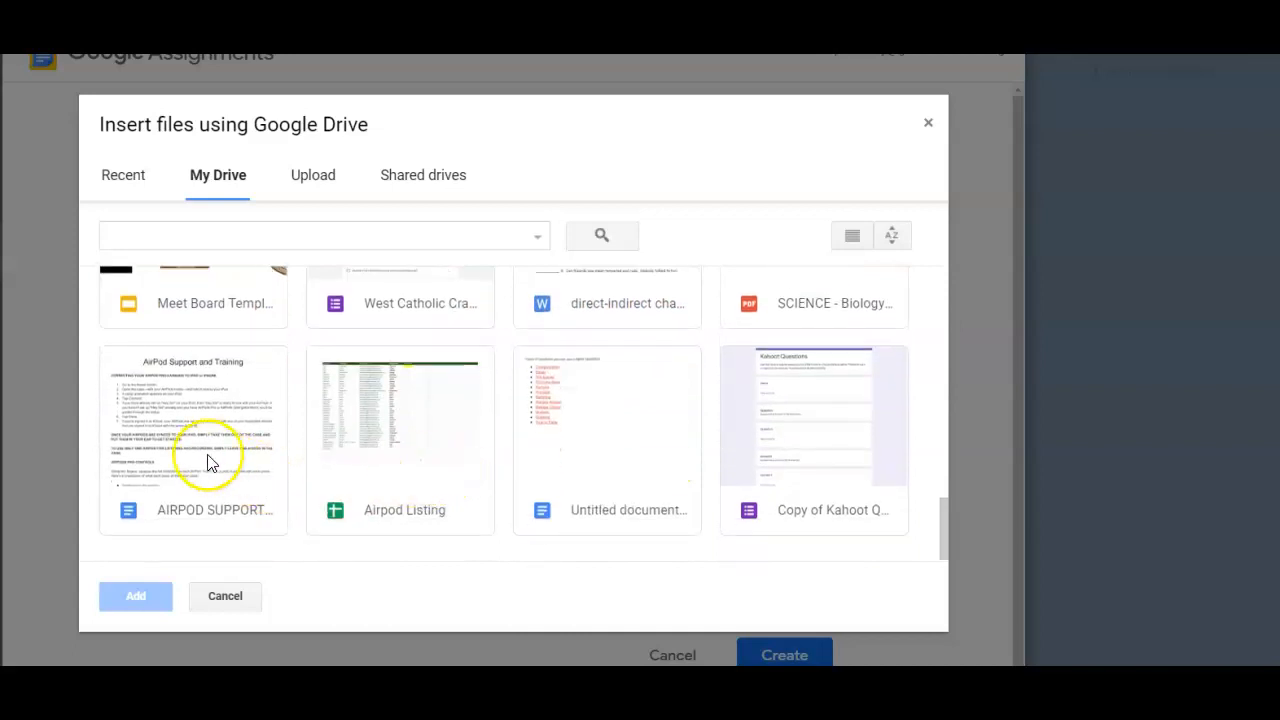
pyautogui.scroll(3, 480, 480)
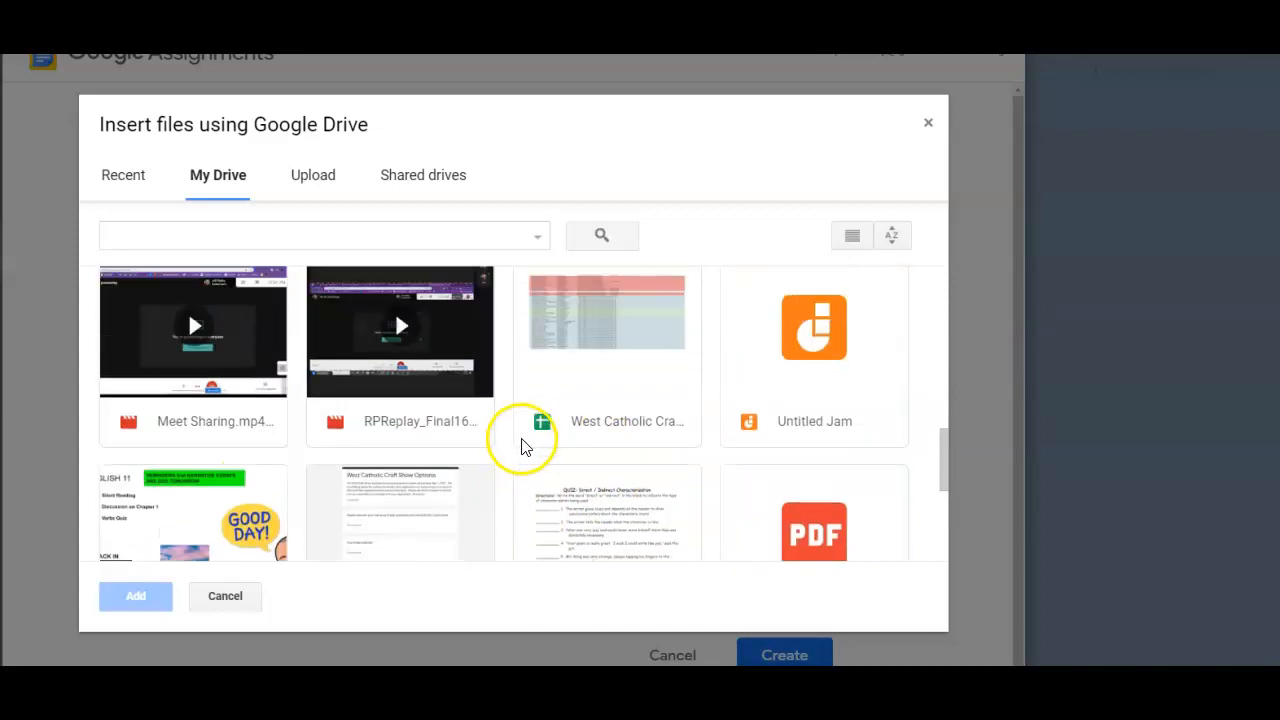
pyautogui.click(590, 486)
pyautogui.scroll(-2, 643, 486)
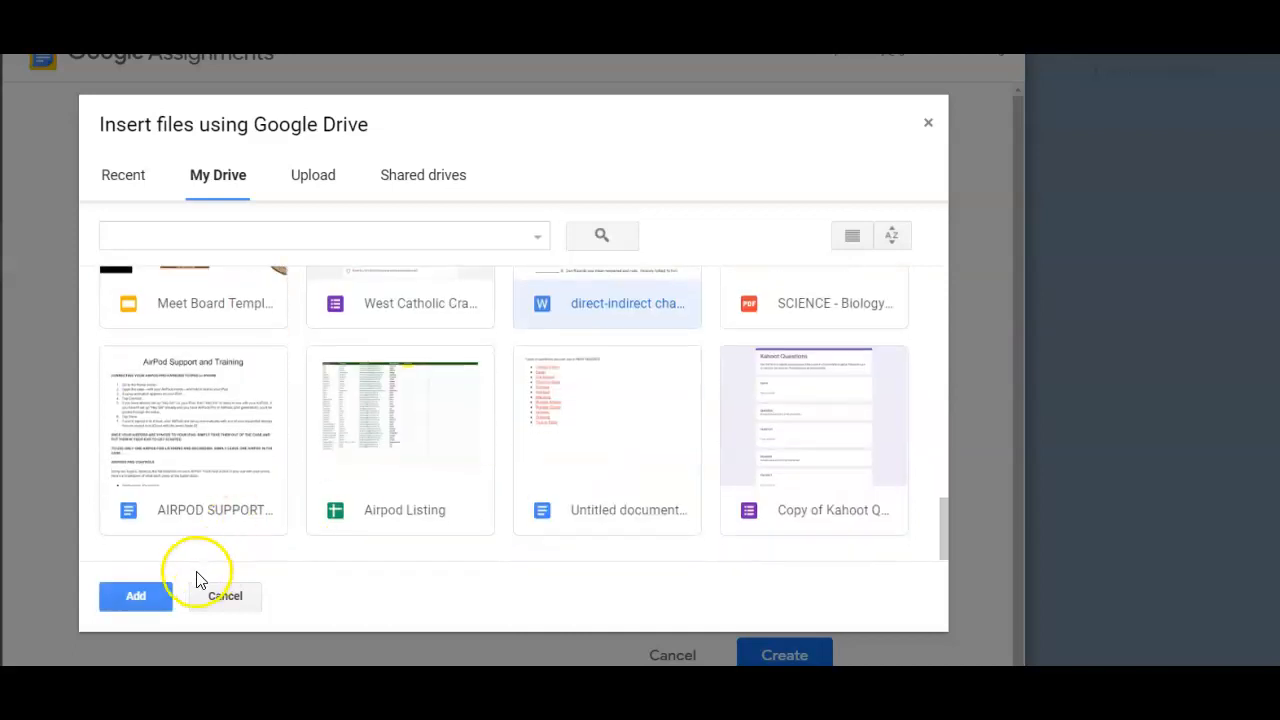
pyautogui.click(133, 595)
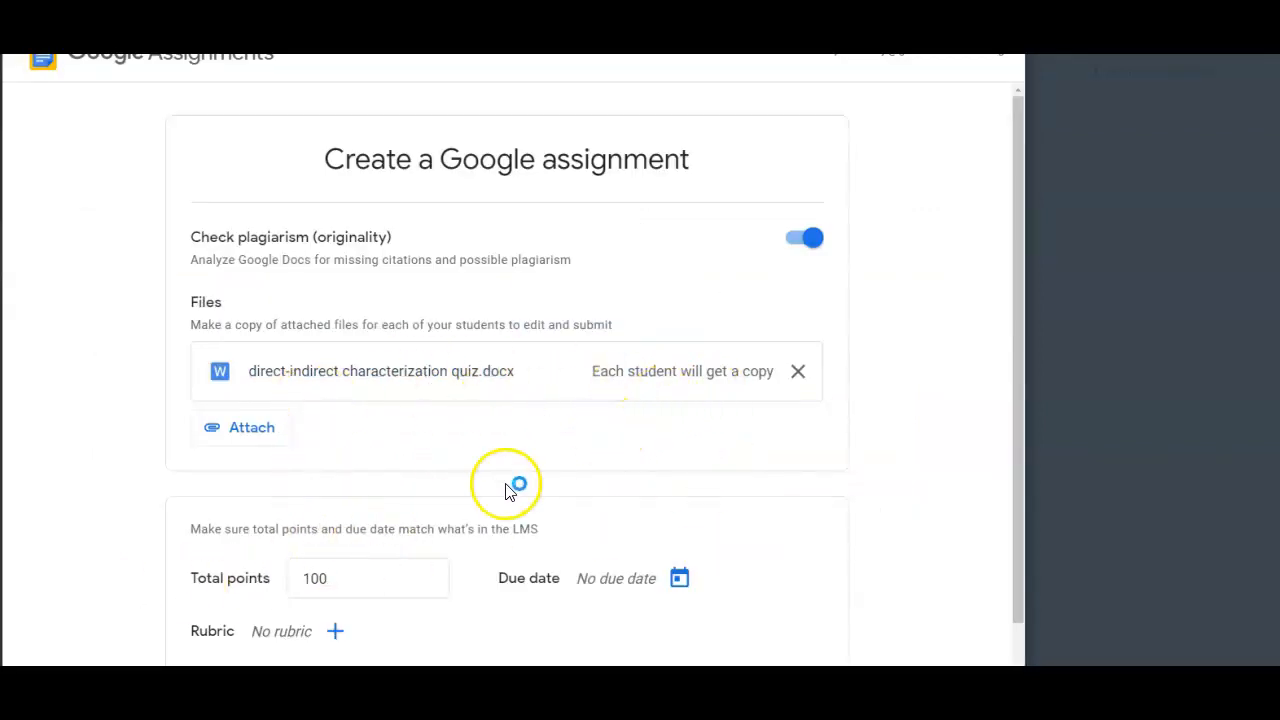
# Set the Google assignment's due date to Sep 17, 2020, 11:59 PM and create the assignment
pyautogui.scroll(-1, 460, 470)
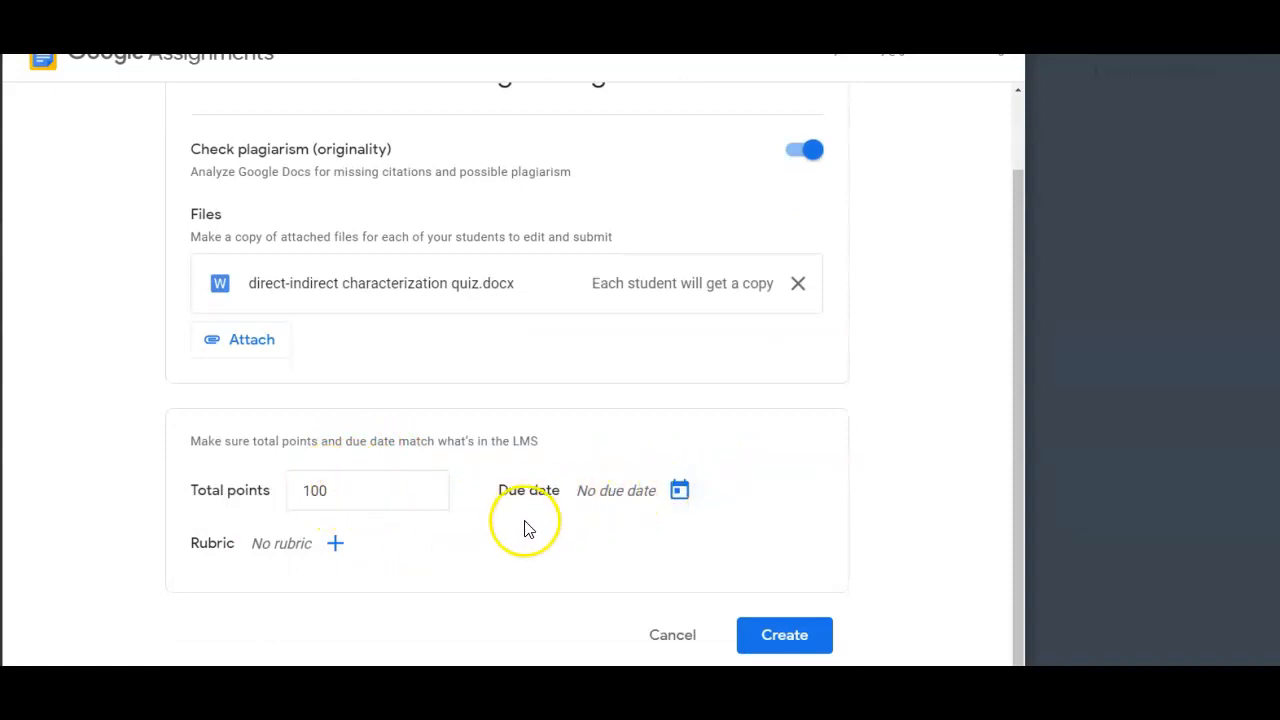
pyautogui.click(681, 494)
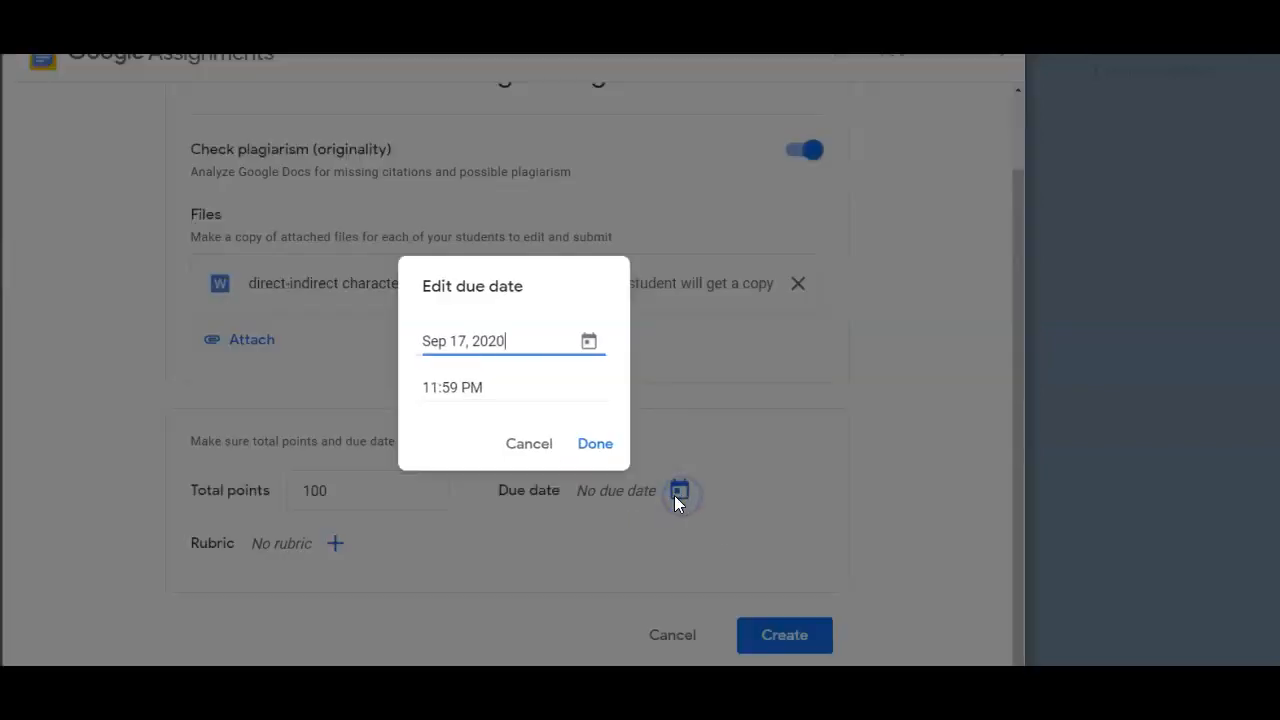
pyautogui.click(589, 343)
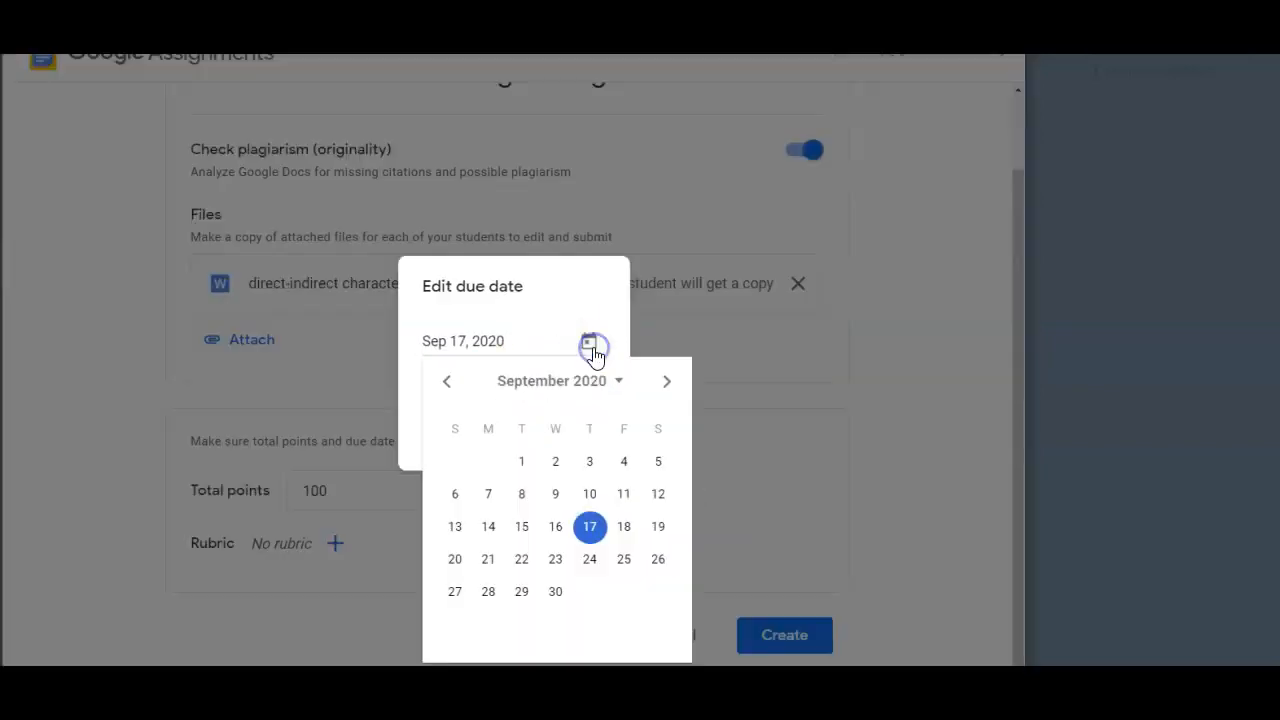
pyautogui.click(570, 530)
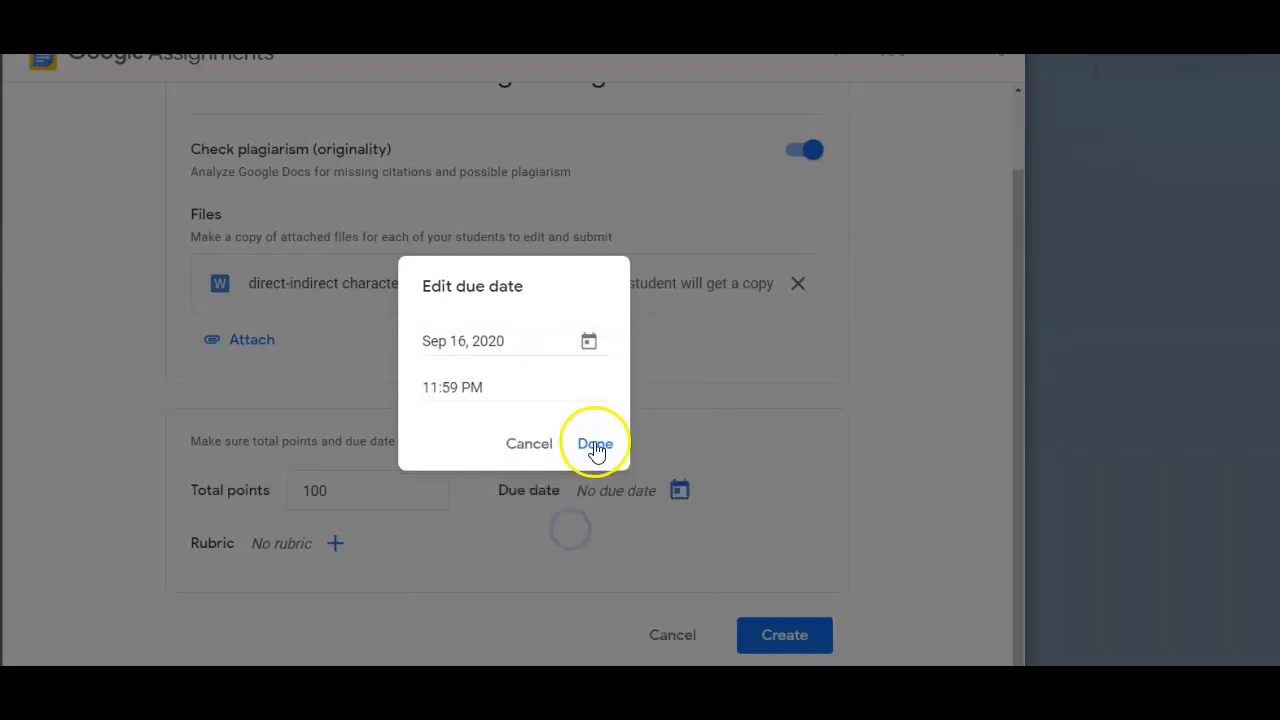
pyautogui.click(519, 343)
pyautogui.click(589, 343)
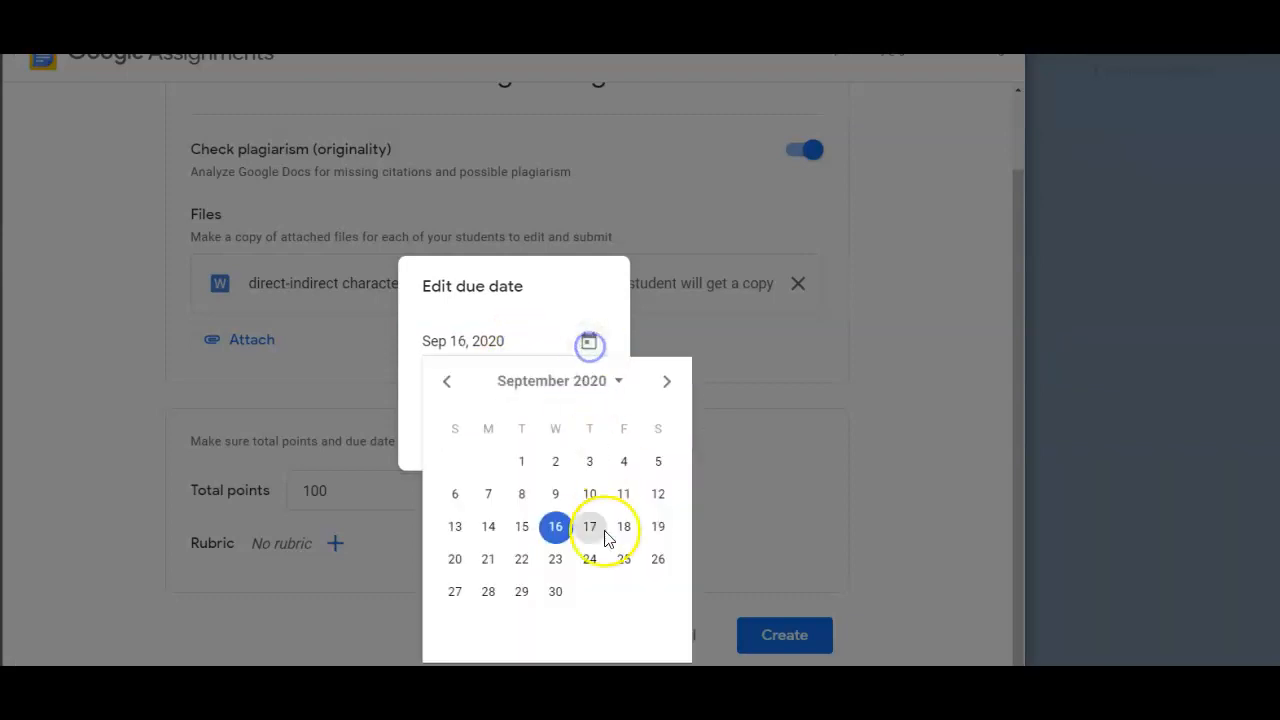
pyautogui.click(594, 533)
pyautogui.click(595, 445)
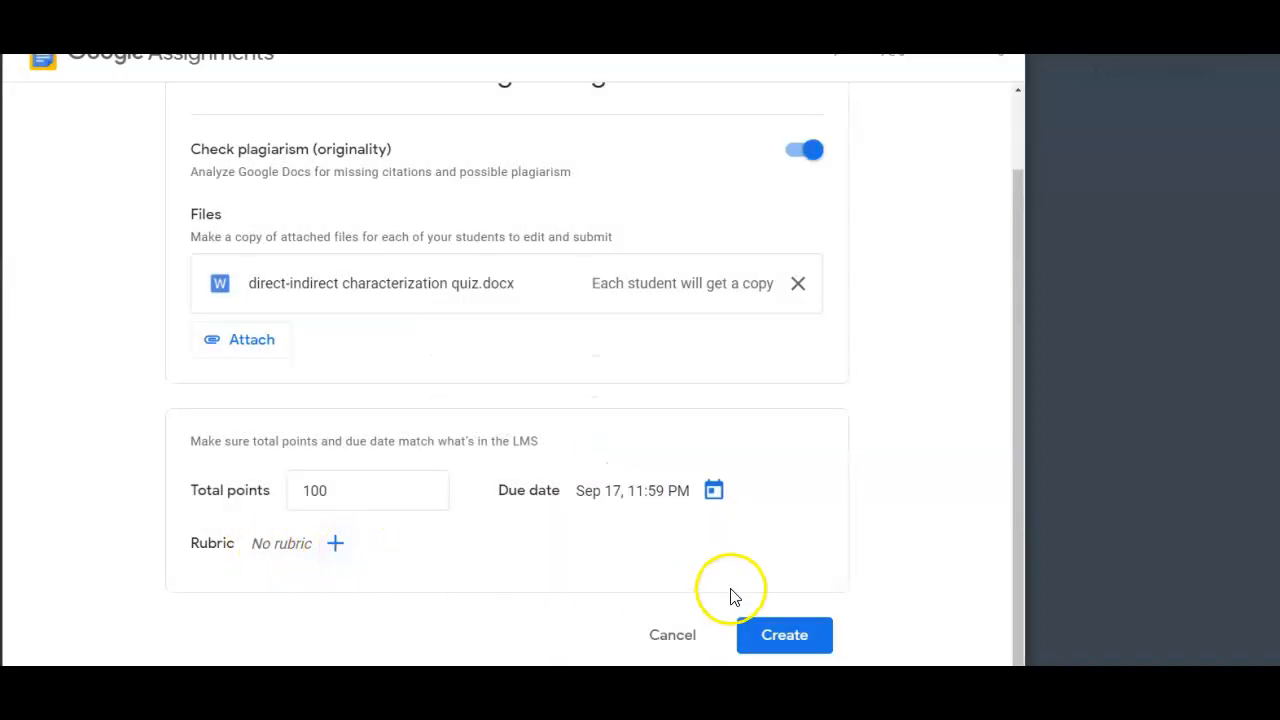
pyautogui.click(774, 640)
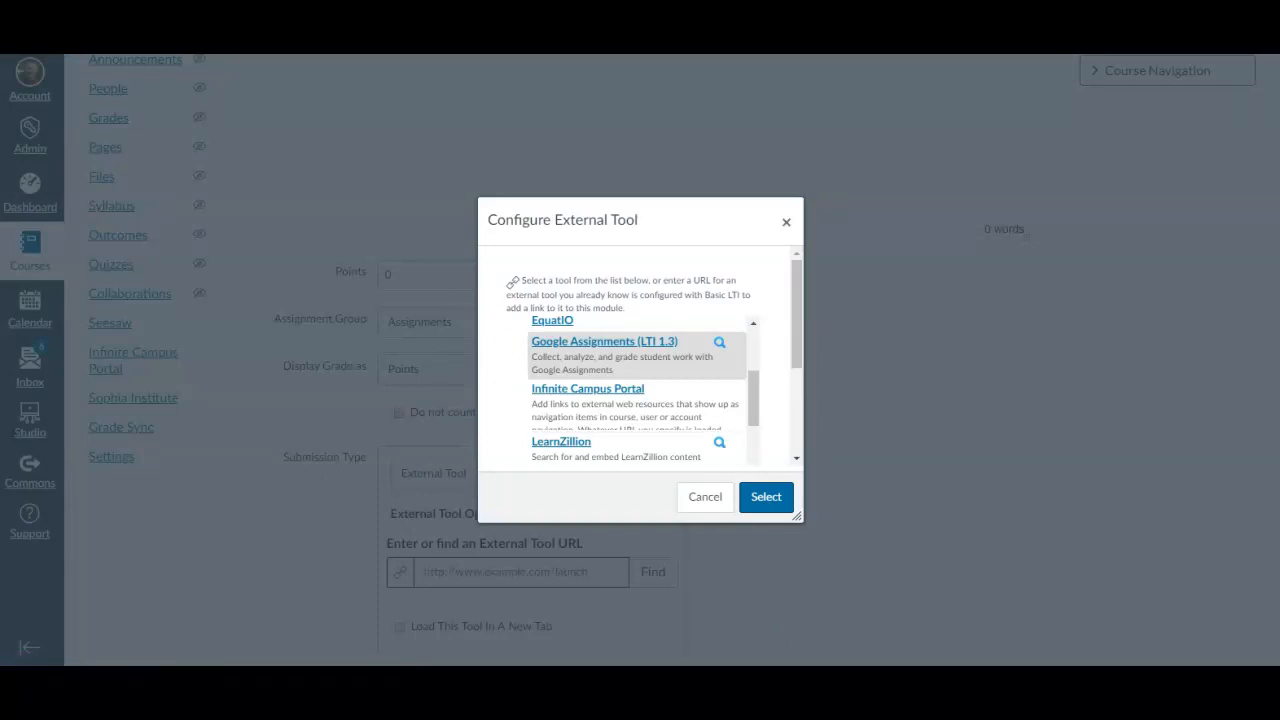
# Confirm Google Assignments as the linked external tool, and save and publish the Canvas assignment
pyautogui.click(766, 500)
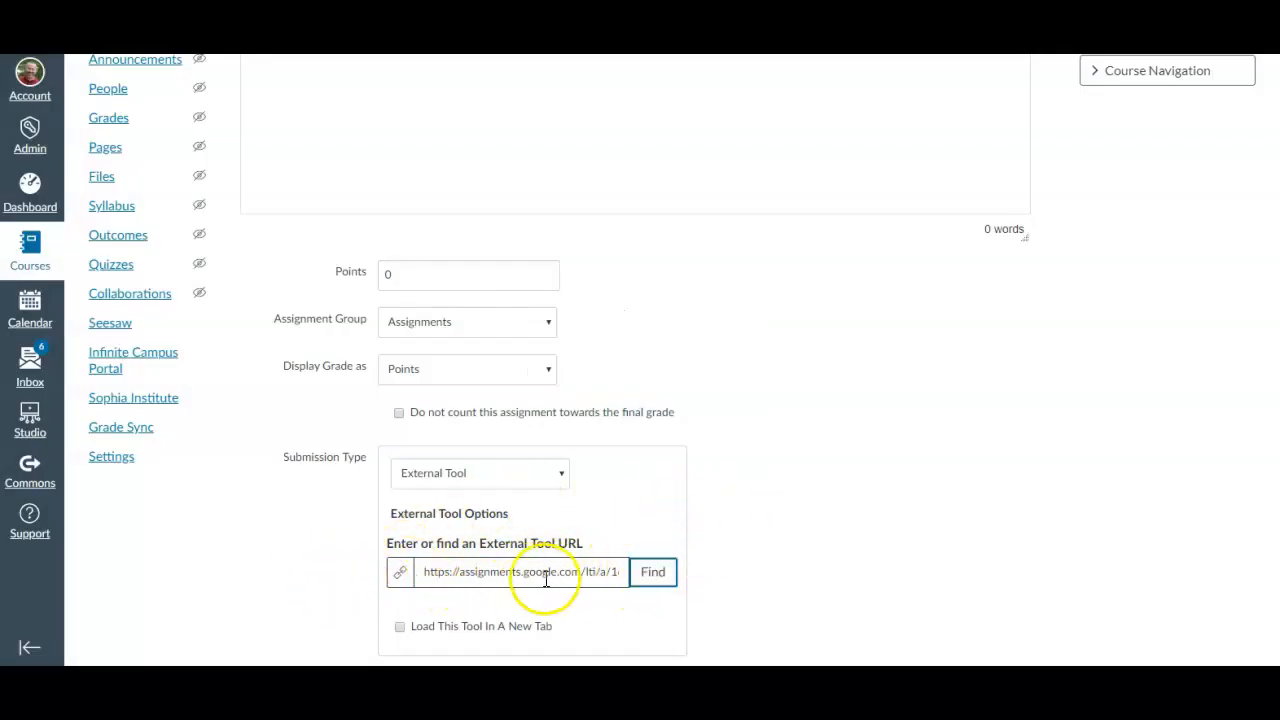
pyautogui.scroll(-2, 724, 577)
pyautogui.scroll(-4, 724, 577)
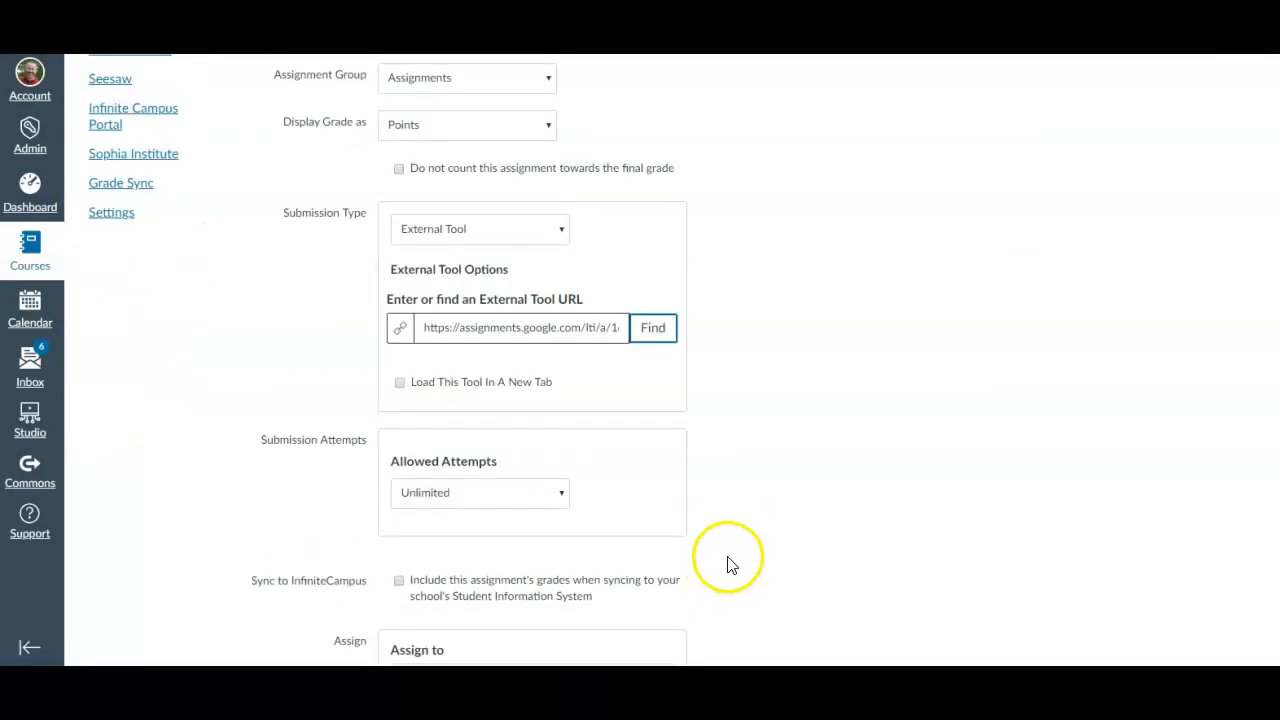
pyautogui.scroll(8, 716, 557)
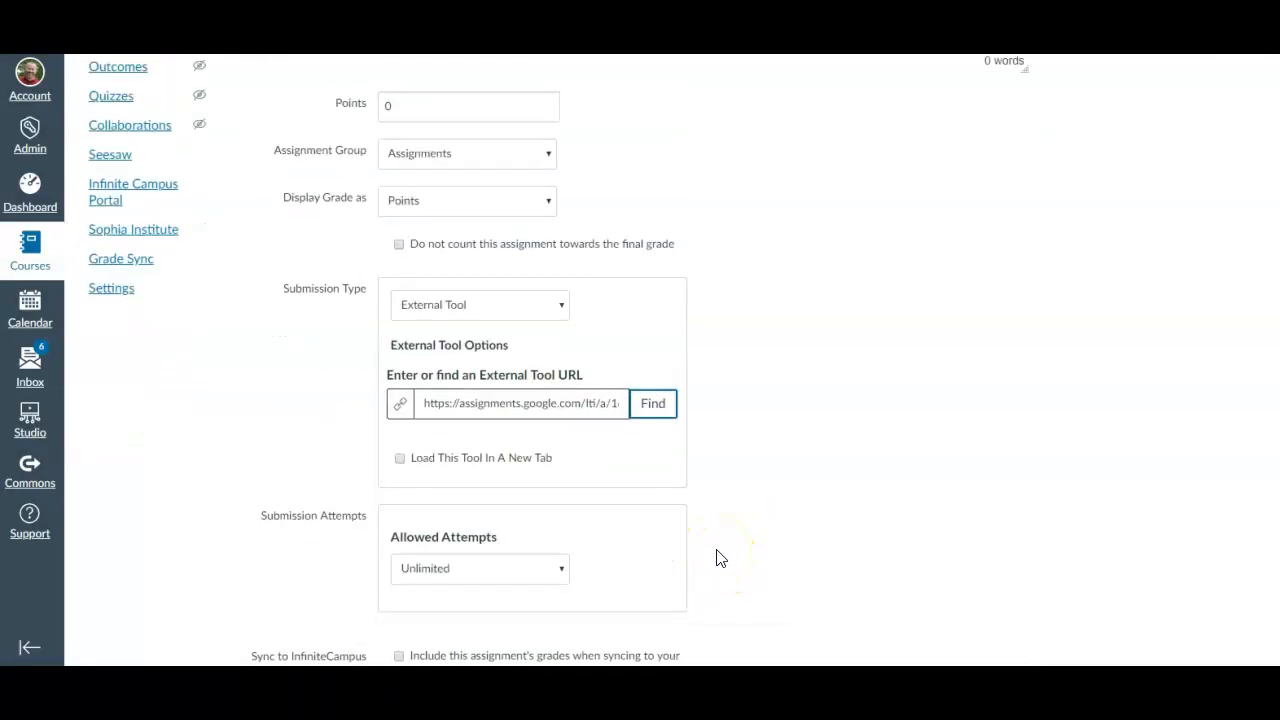
pyautogui.scroll(-6, 856, 480)
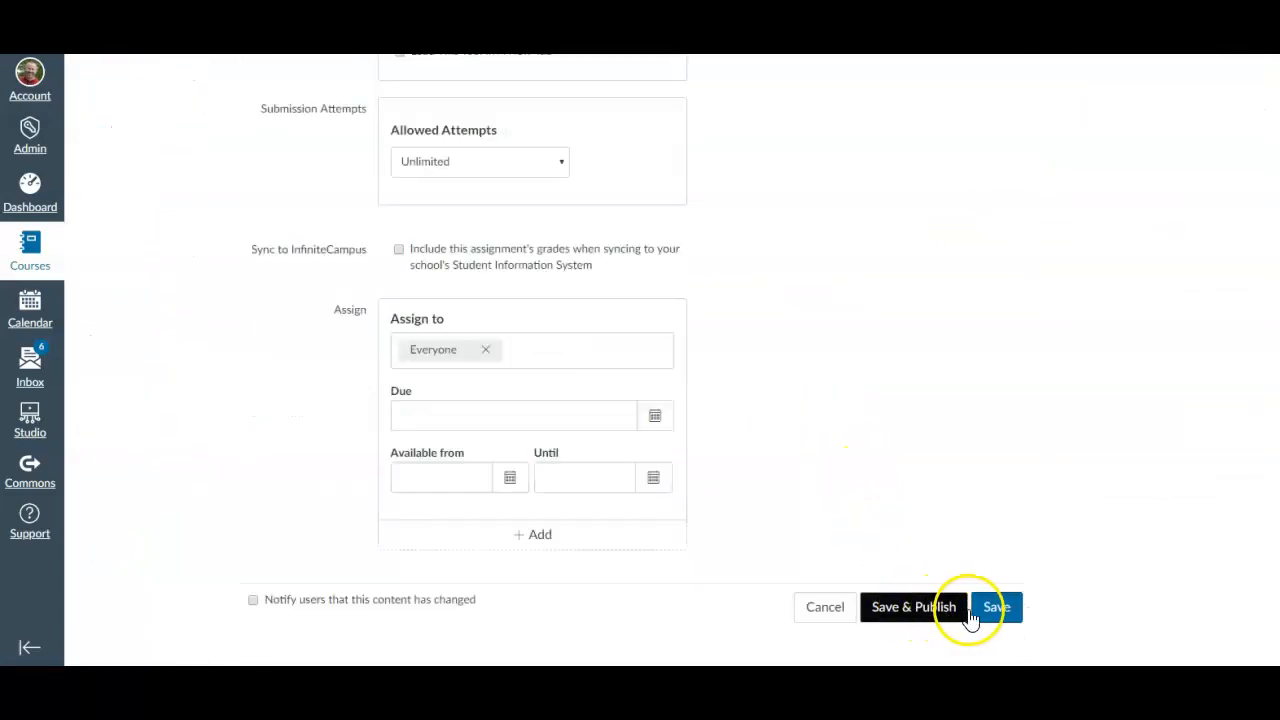
pyautogui.click(917, 617)
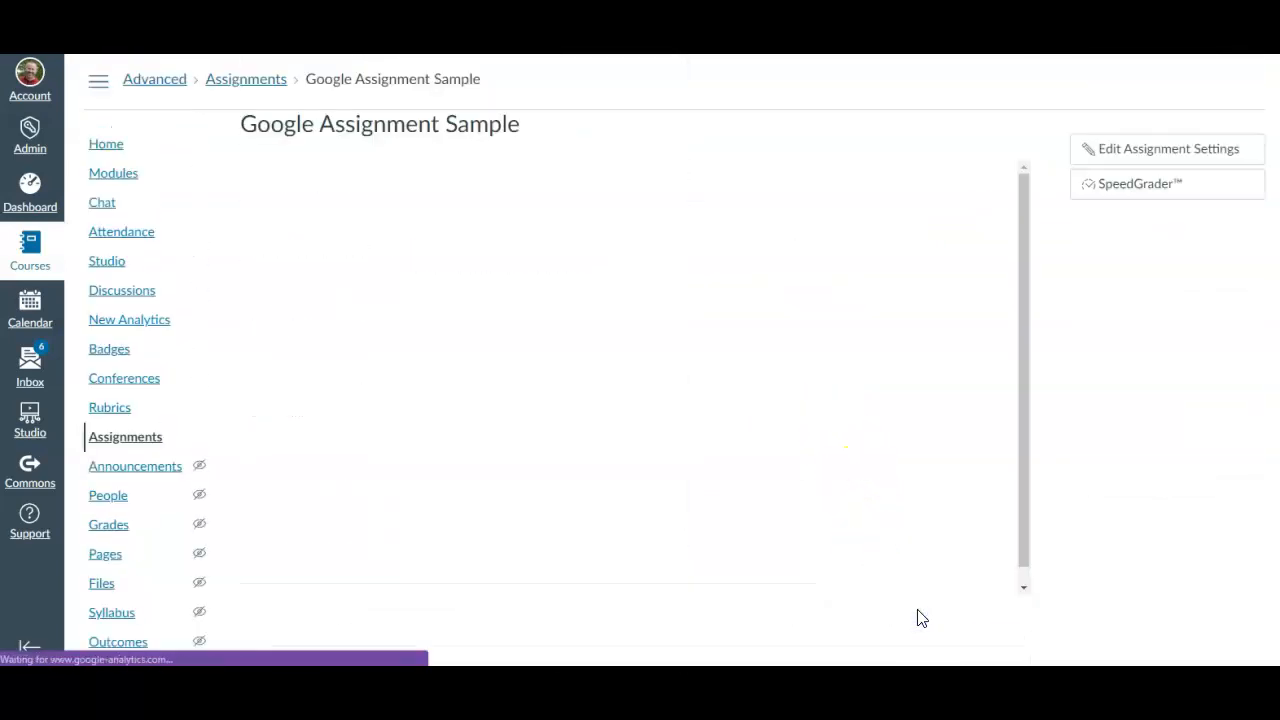